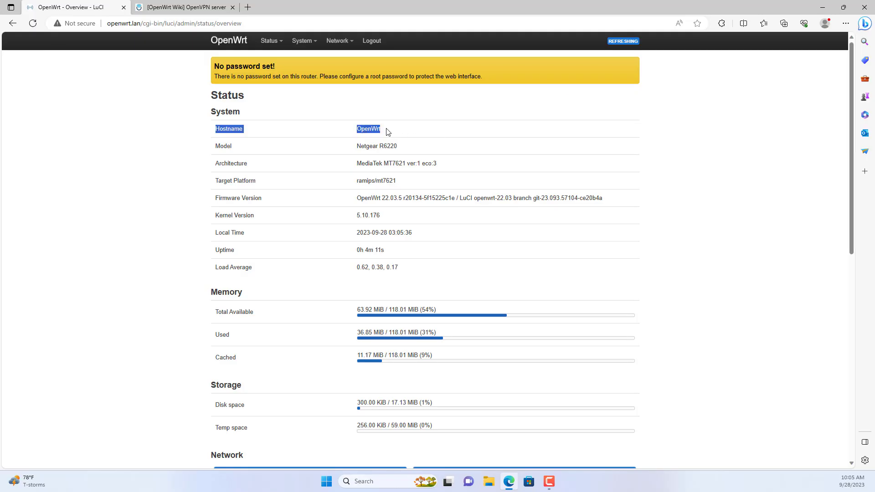
Switch to the OpenVPN server wiki guide and scroll down to its Preparation section
click(704, 177)
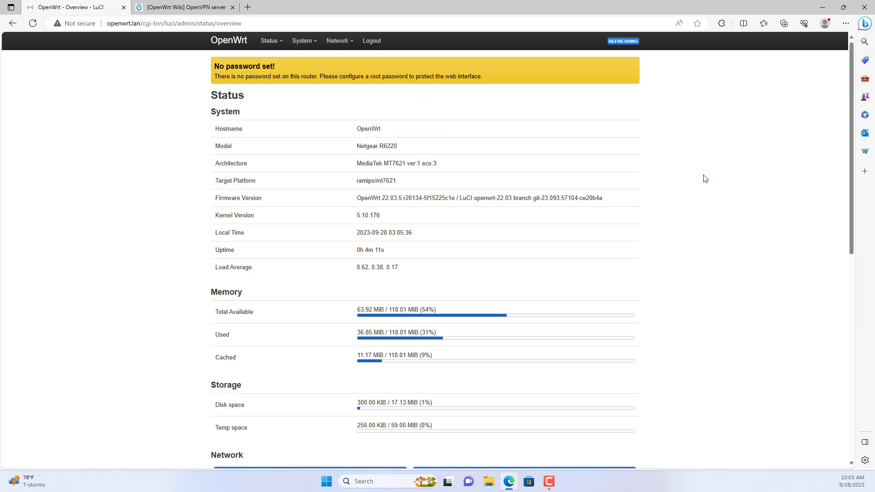
click(203, 8)
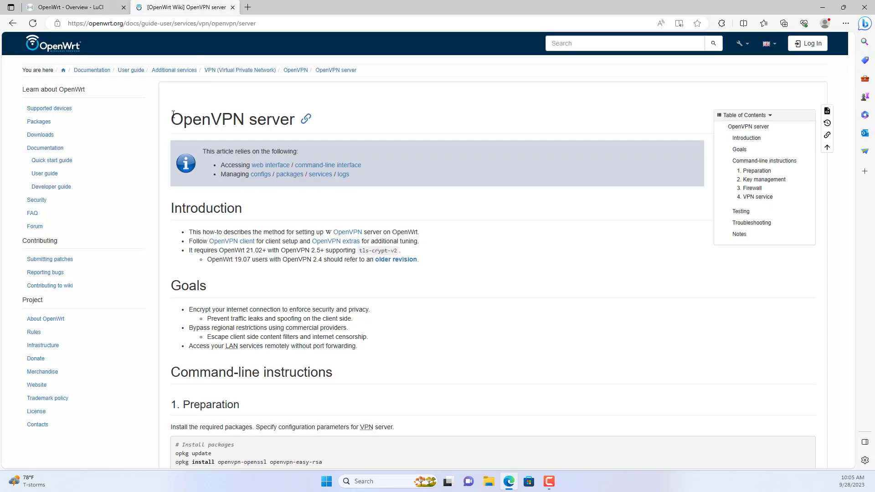
drag(172, 118, 294, 117)
click(294, 119)
scroll(556, 260, down, 5)
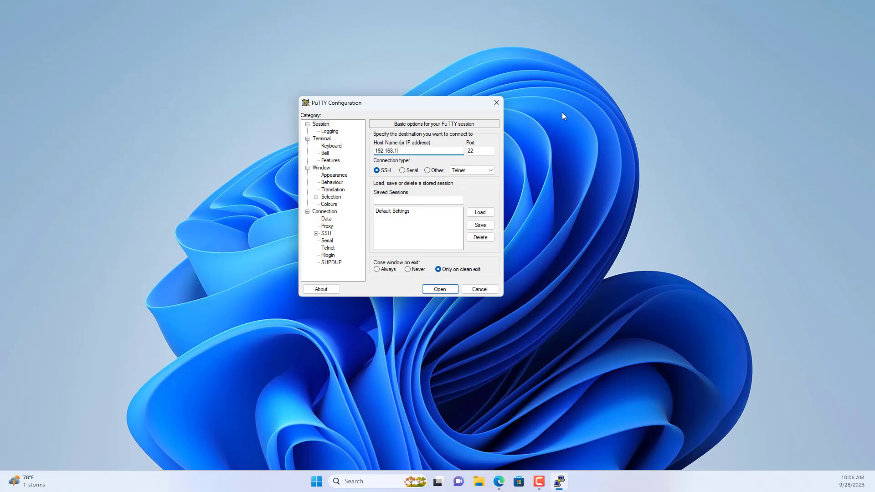
Connect over SSH to 192.168.1.1, accept the new host key, and log in as root
click(450, 293)
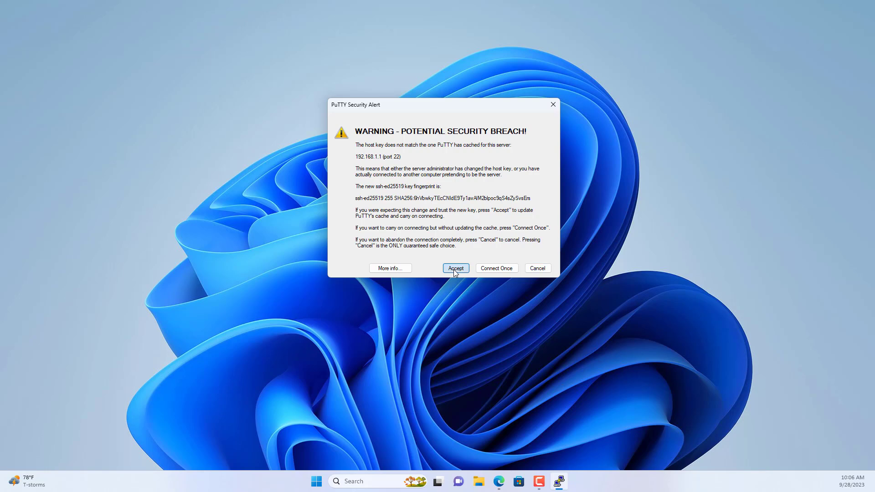
click(455, 268)
text(root)
key(Return)
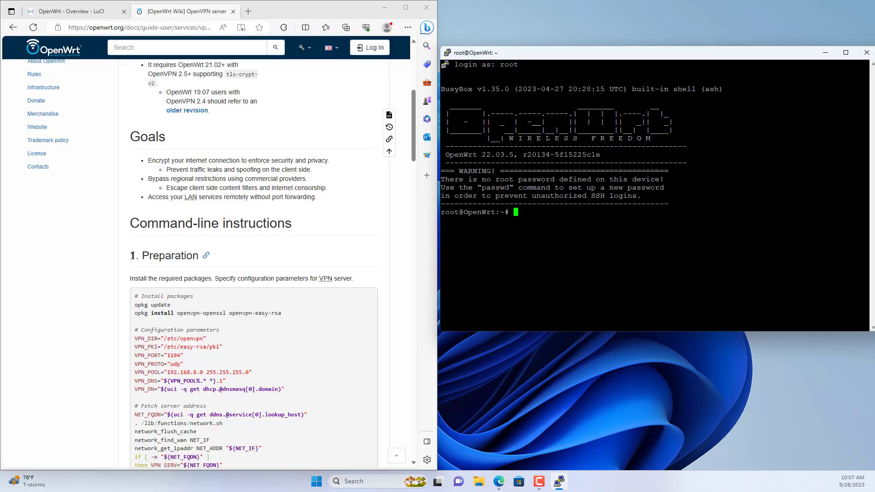
drag(133, 256, 200, 256)
Refresh the router's package lists with 'opkg update', then clear the screen
click(173, 308)
drag(172, 307, 134, 305)
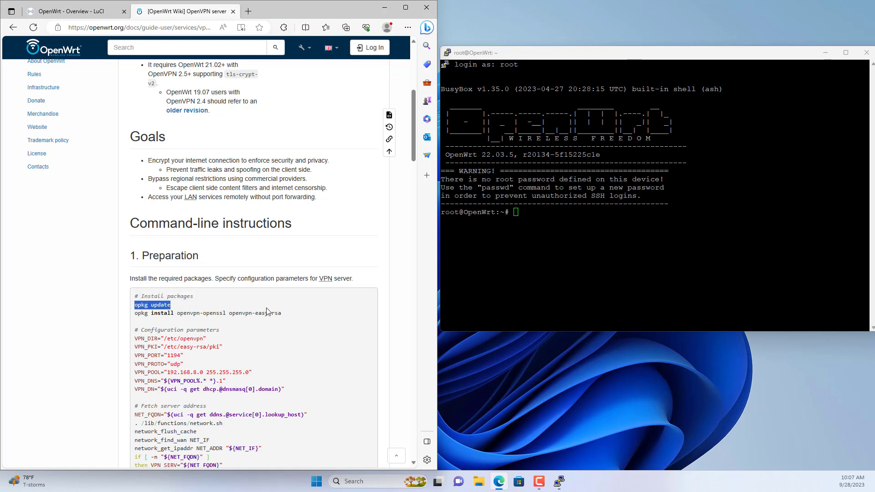
key(ctrl+c)
key(alt+Tab)
key(shift+Insert)
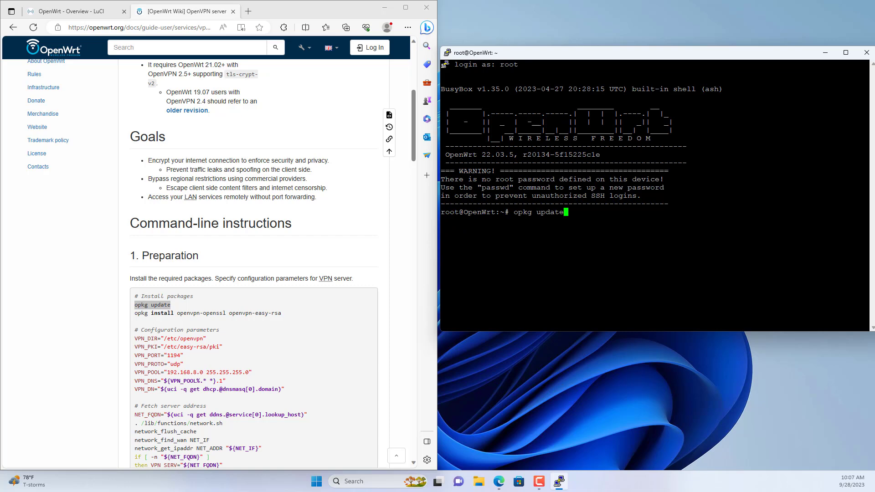
key(Return)
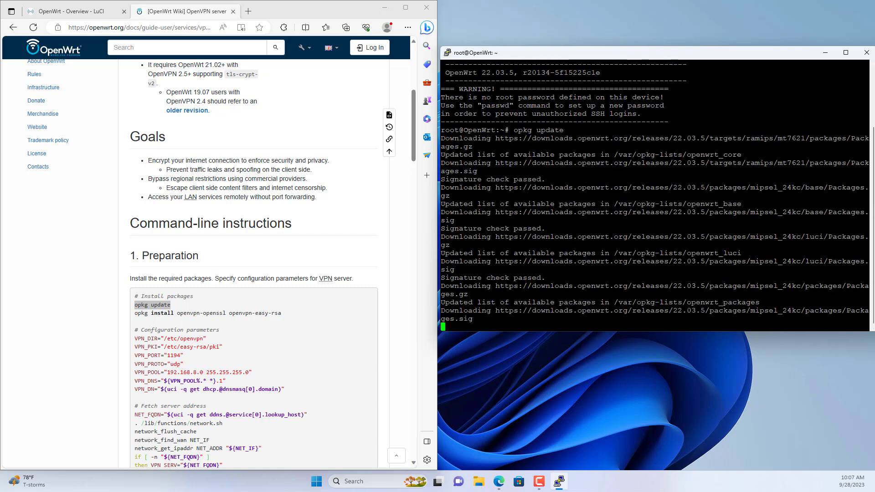
text(clear)
key(Return)
key(Return)
key(Return)
key(Return)
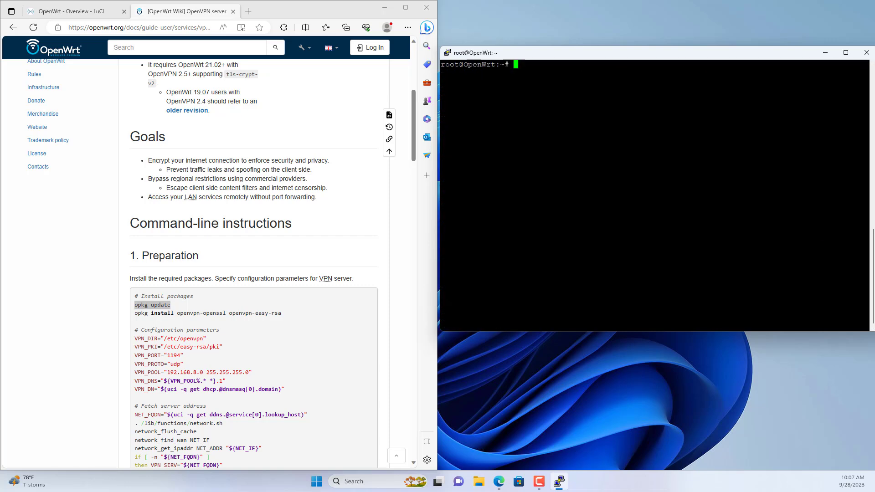
Install openvpn-openssl and openvpn-easy-rsa with opkg, then clear the terminal
drag(286, 318, 135, 317)
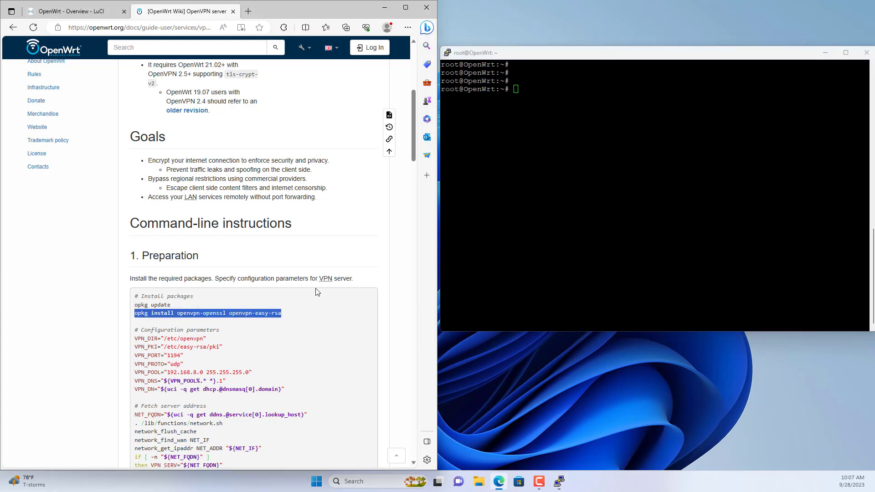
key(alt+Tab)
key(shift+Insert)
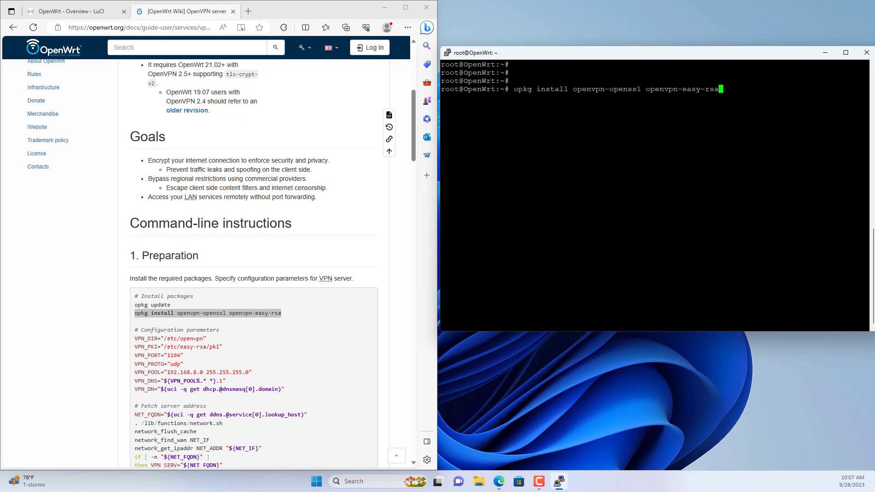
key(Return)
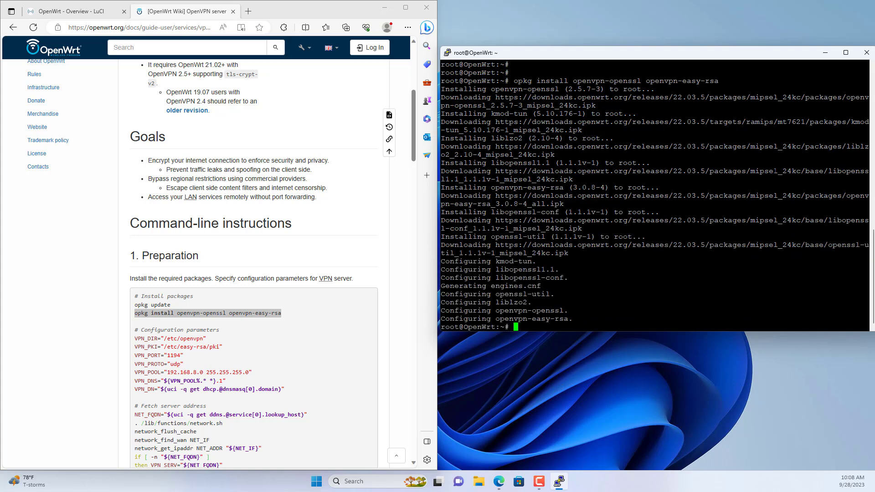
text(lear)
key(Return)
key(Return)
key(Return)
key(Return)
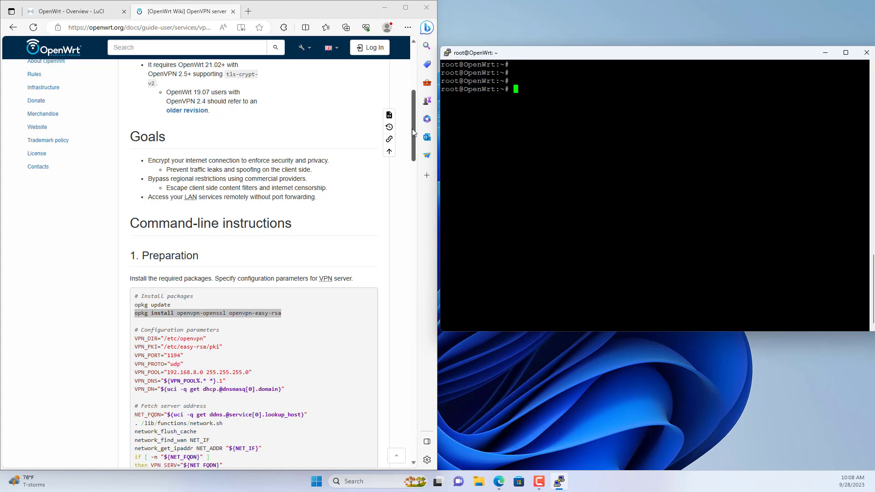
Paste and run the guide's VPN_* parameter assignments in the router shell, then clear
drag(412, 129, 381, 171)
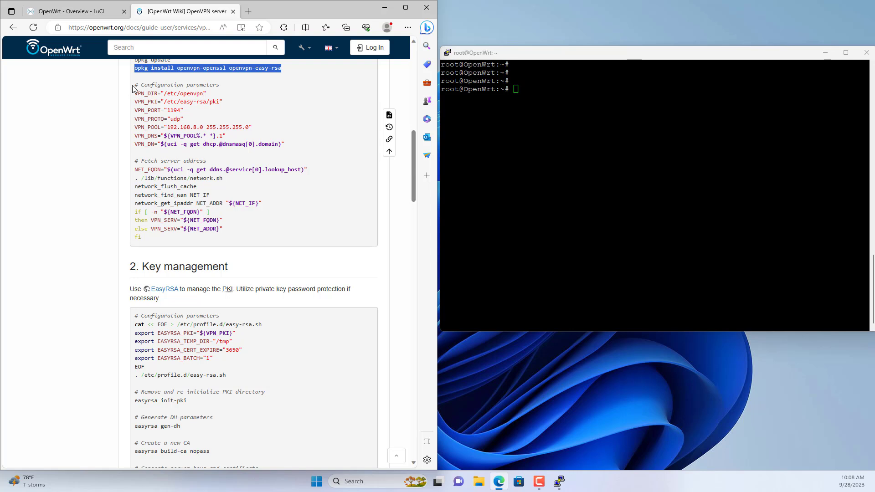
drag(136, 93, 287, 144)
key(ctrl+c)
key(alt+Tab)
key(shift+Insert)
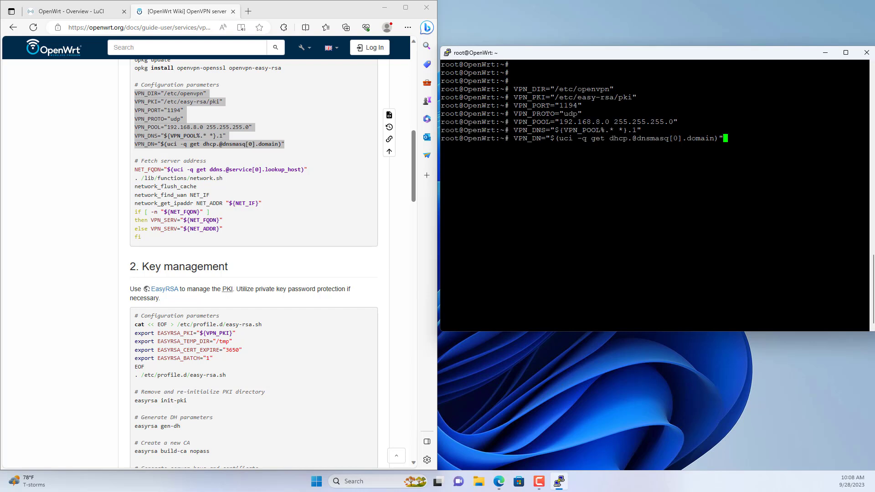
key(Return)
key(Return)
key(Return)
text(clear)
key(Return)
key(Return)
key(Return)
key(Return)
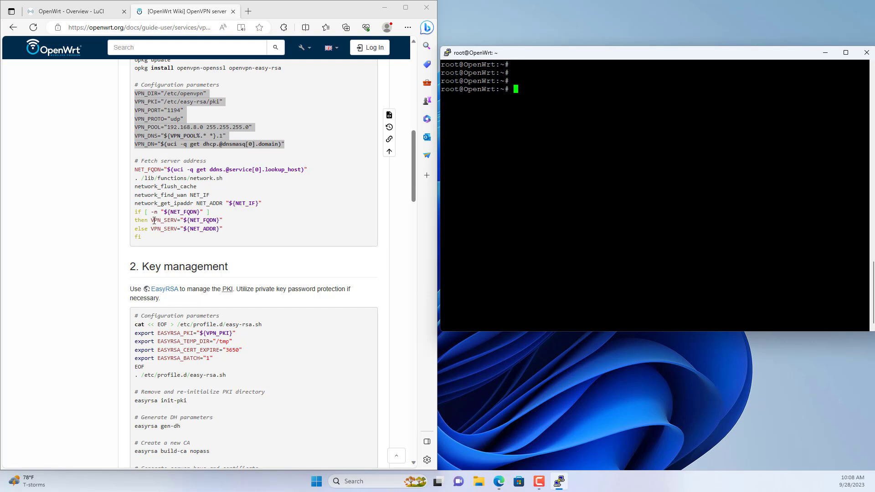
Set VPN_SERV to "IP_OR_DOMAIN" instead of the NET_FQDN reference, then clear the screen
drag(152, 221, 224, 222)
key(ctrl+c)
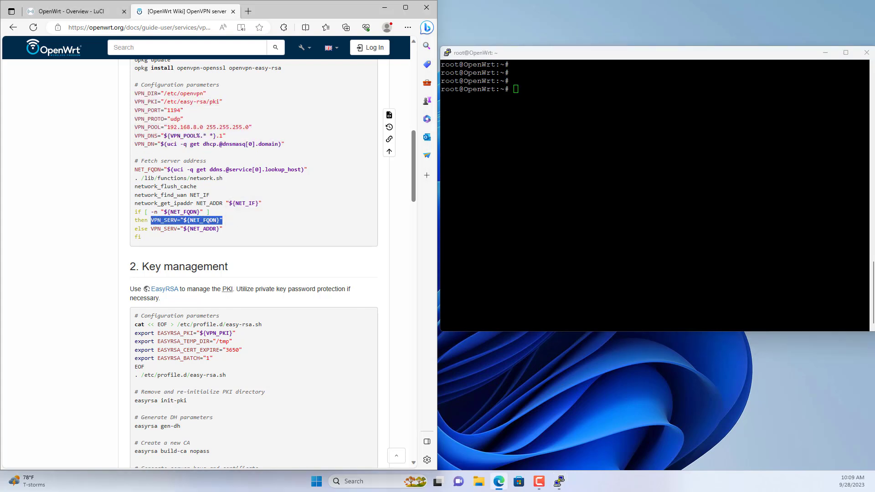
key(alt+Tab)
key(shift+Insert)
key(Left)
key(BackSpace)
key(BackSpace)
key(BackSpace)
key(BackSpace)
key(BackSpace)
key(BackSpace)
key(BackSpace)
key(BackSpace)
key(BackSpace)
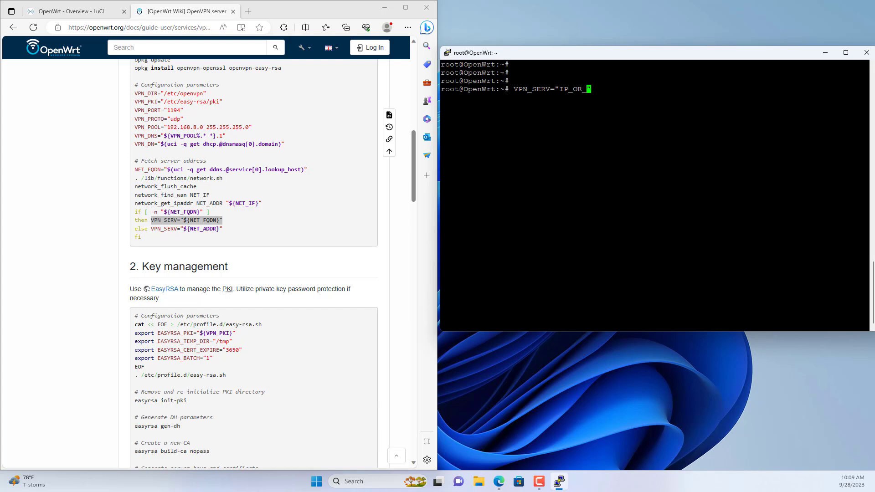
text(IP_OR_DOMAIN)
key(Return)
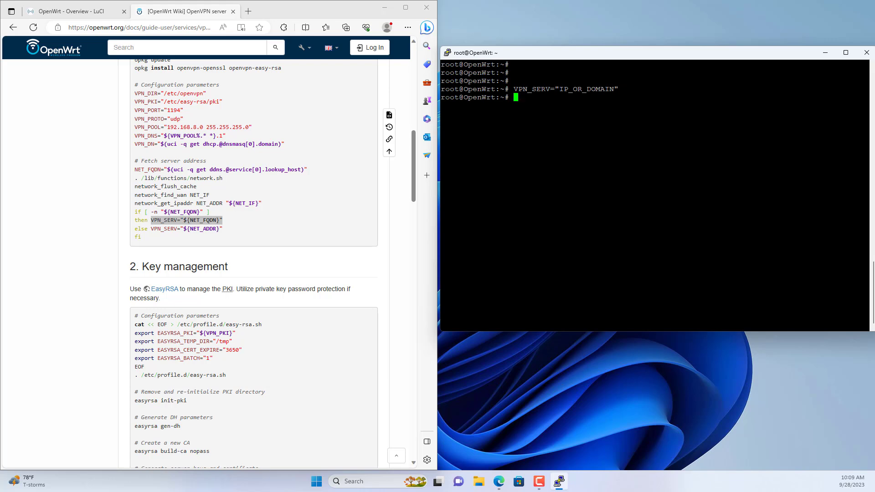
key(Return)
key(Return)
text(clear)
key(Return)
key(Return)
key(Return)
key(Return)
key(Return)
Write the EasyRSA profile file using the guide's cat << EOF heredoc block
drag(411, 190, 409, 219)
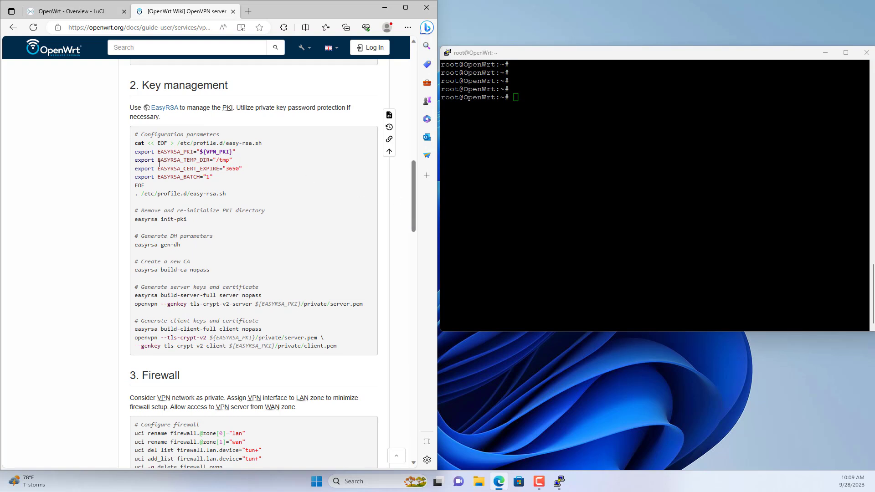
drag(150, 187, 134, 143)
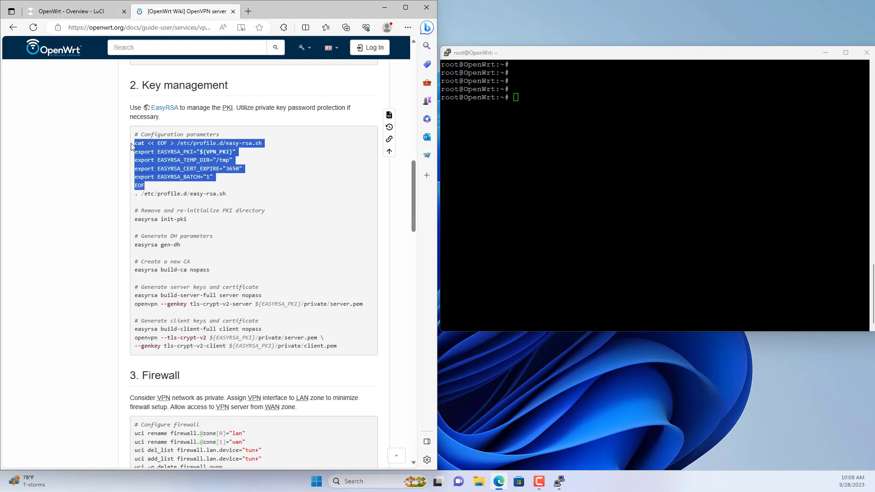
key(ctrl+c)
right_click(592, 205)
key(Return)
key(Return)
key(Return)
key(Return)
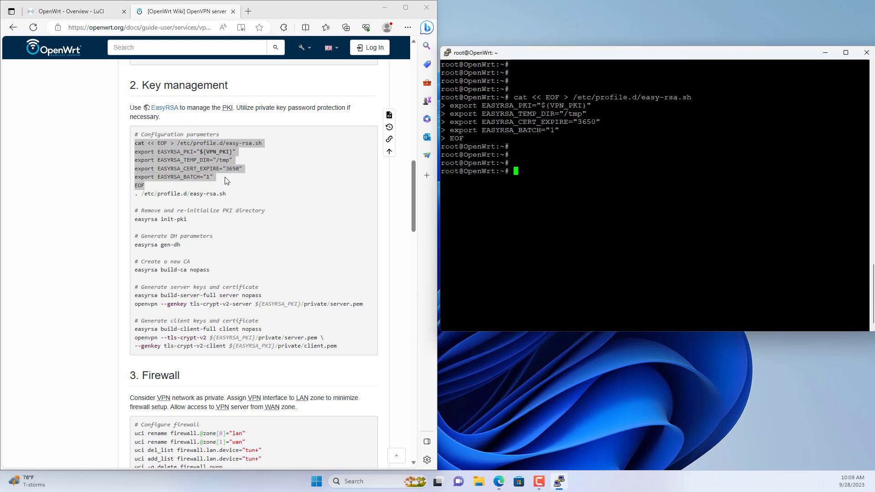
Load the EasyRSA profile with '. /etc/profile.d/easy-rsa.sh' and clear the screen
drag(228, 195, 133, 195)
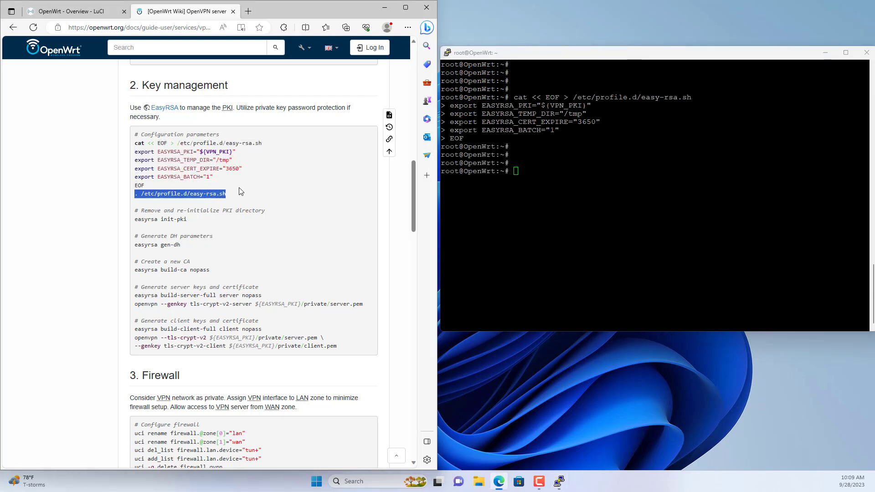
key(ctrl+c)
key(alt+Tab)
key(shift+Insert)
key(Return)
key(Return)
key(Return)
text(clear)
key(Return)
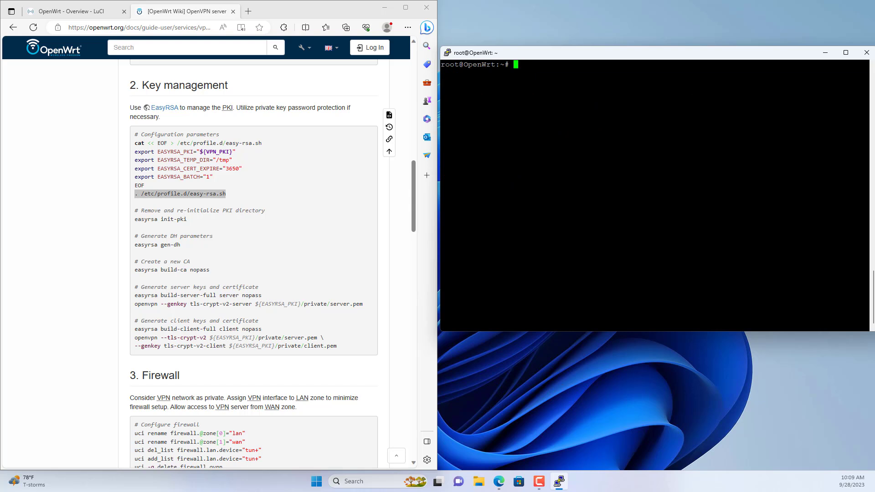
key(Return)
key(Return)
key(Return)
Initialize the PKI directory with 'easyrsa init-pki'
drag(195, 220, 135, 220)
key(alt+Tab)
key(shift+Insert)
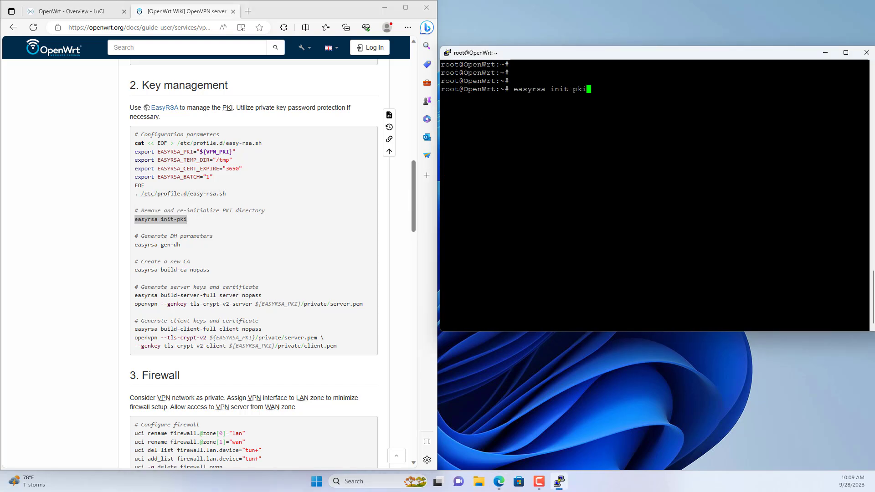
key(Return)
Generate the 2048-bit DH parameters with 'easyrsa gen-dh'
key(Return)
key(Return)
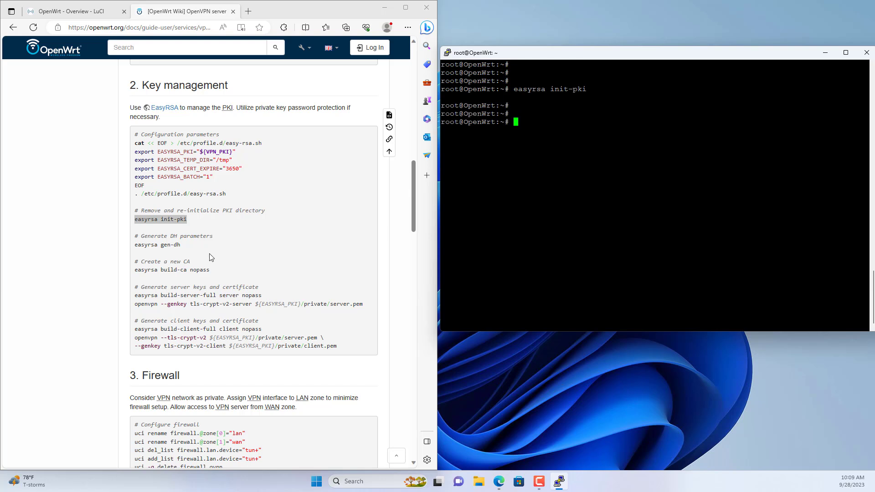
drag(181, 246, 135, 246)
key(alt+Tab)
key(shift+Insert)
key(Return)
drag(441, 146, 597, 146)
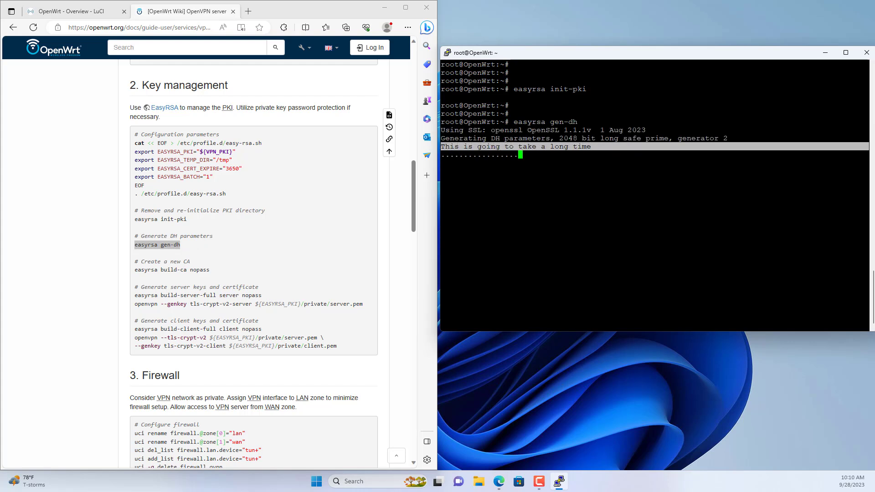
key(Escape)
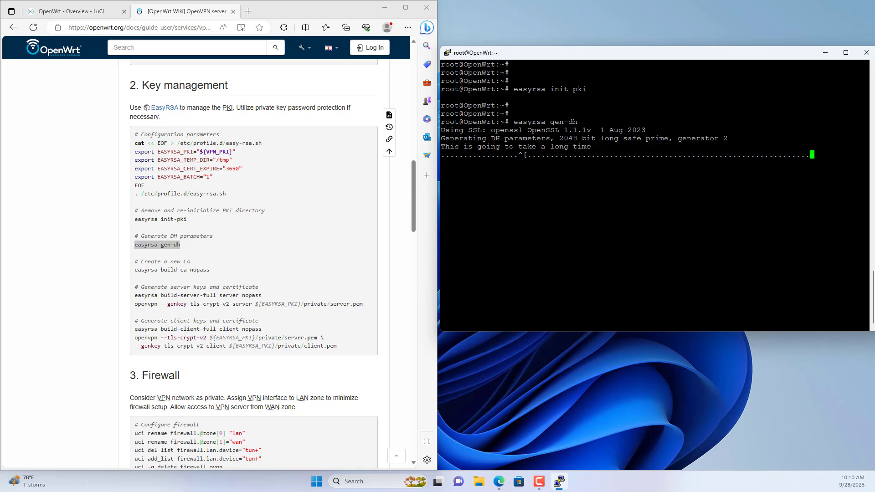
Create the certificate authority with 'easyrsa build-ca'
text(cl)
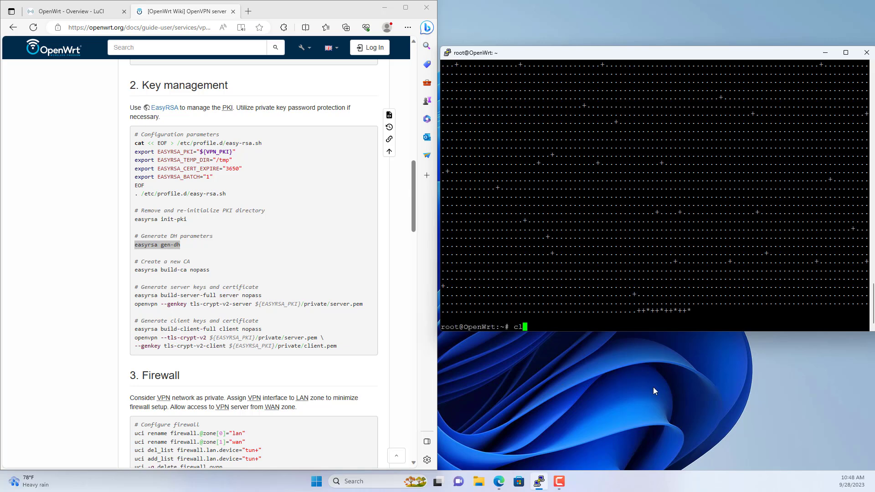
text(ear)
key(Return)
key(Return)
key(Return)
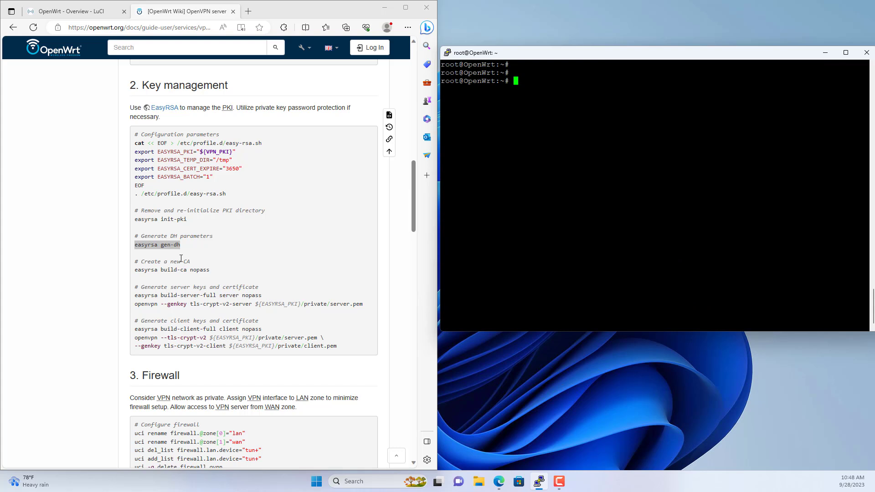
drag(210, 269, 140, 270)
key(ctrl+c)
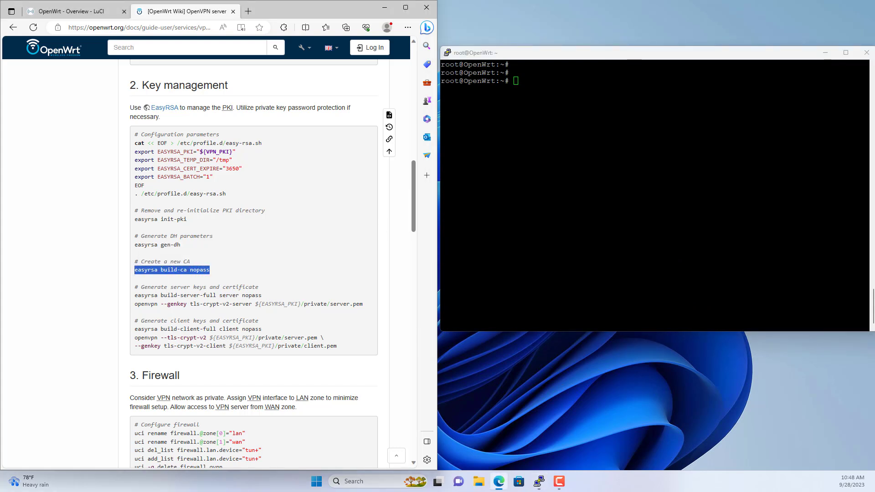
key(alt+Tab)
key(shift+Insert)
key(Return)
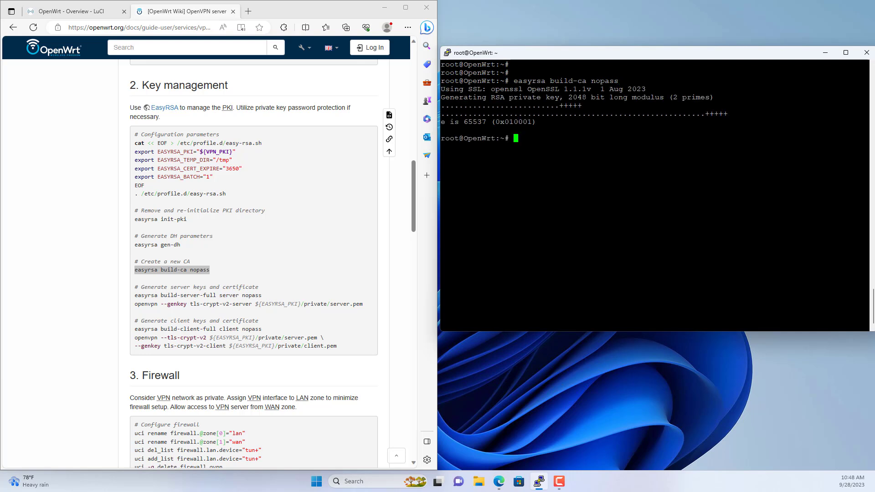
Generate the server certificate with 'easyrsa build-server-full', then clear the screen
drag(262, 297, 135, 296)
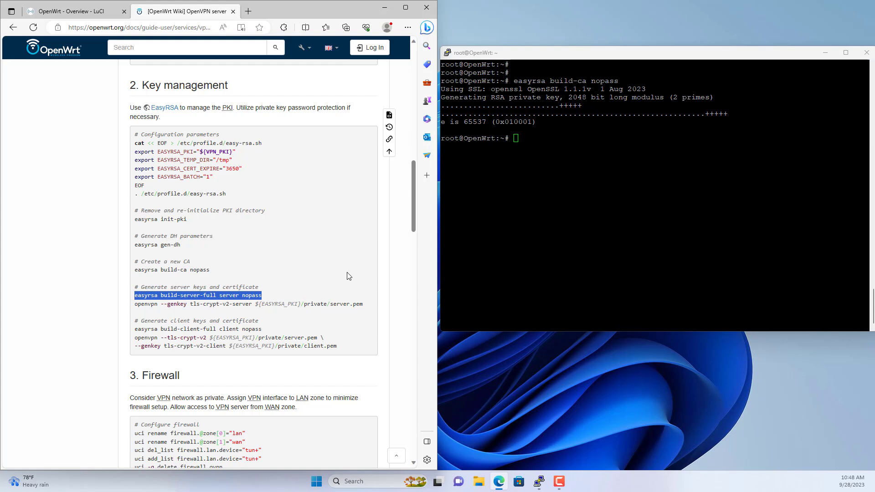
key(ctrl+c)
key(alt+Tab)
key(shift+Insert)
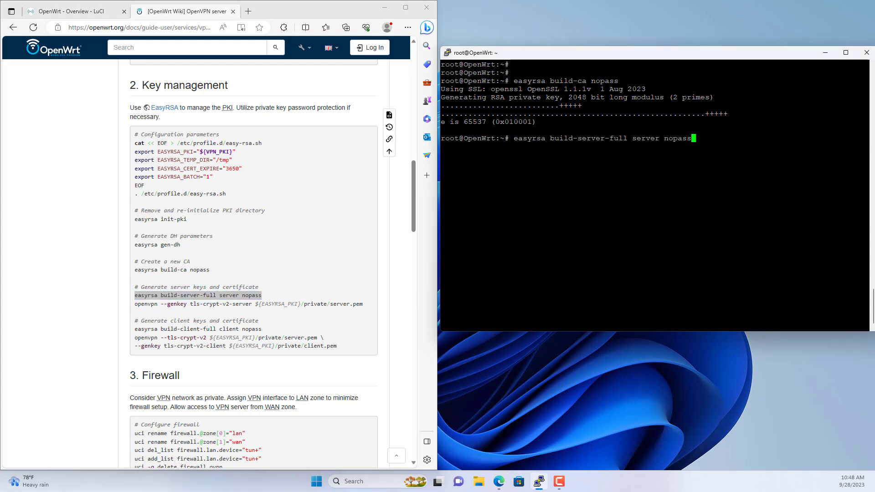
key(Return)
text(clear)
key(Return)
key(Return)
key(Return)
key(Return)
key(Return)
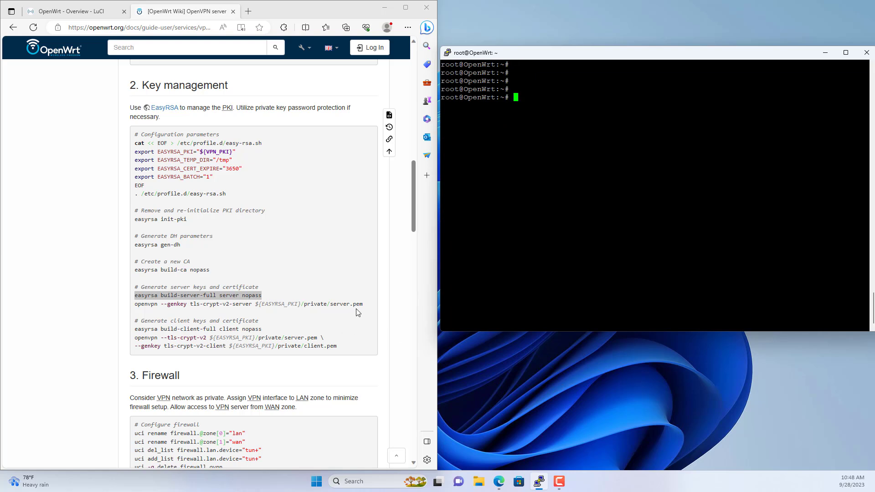
Generate the server tls-crypt-v2 key with 'openvpn --genkey tls-crypt-v2-server'
drag(363, 305, 134, 309)
key(ctrl+c)
key(alt+Tab)
key(shift+Insert)
key(Return)
key(Return)
key(Return)
key(Return)
Generate the 3650-day client certificate with 'easyrsa build-client-full', then clear
drag(267, 331, 135, 331)
key(ctrl+c)
key(alt+Tab)
key(shift+Insert)
key(Return)
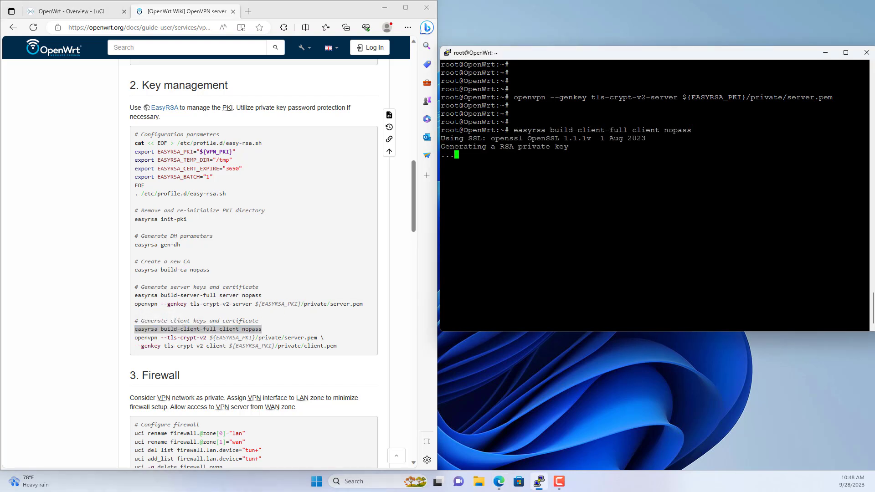
key(Return)
text(clear)
key(Return)
key(Return)
key(Return)
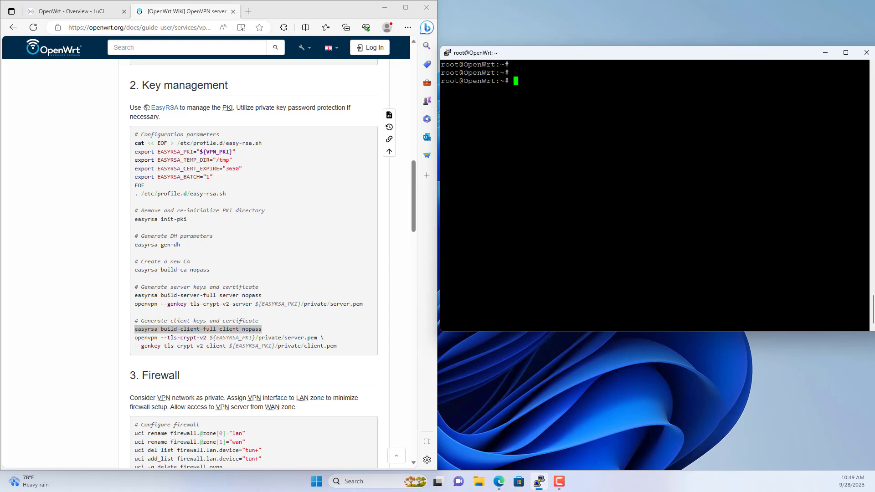
Generate the client tls-crypt-v2 key from the server key, then clear the terminal
drag(345, 350, 134, 338)
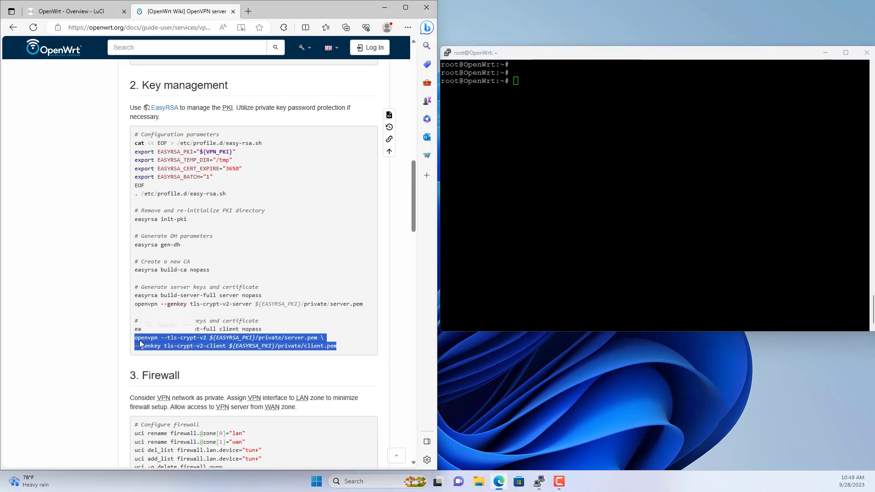
key(ctrl+c)
key(alt+Tab)
key(shift+Insert)
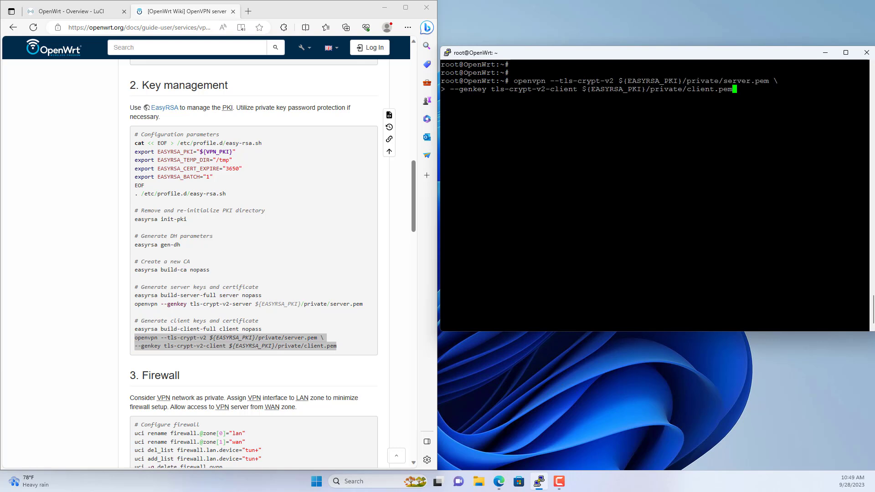
key(Return)
key(Return)
key(Return)
text(clear)
key(Return)
key(Return)
key(Return)
Run the uci firewall commands adding tun+ to the lan zone and an Allow-OpenVPN WAN rule
drag(412, 216, 411, 255)
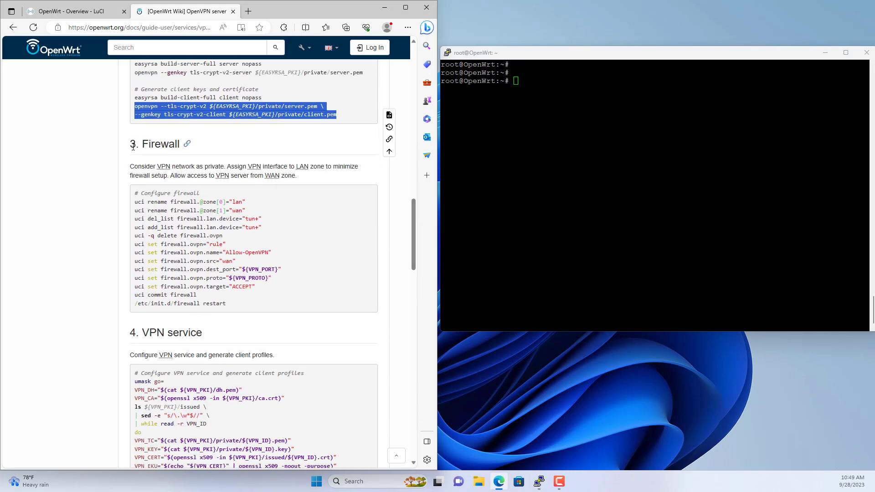
drag(133, 146, 180, 145)
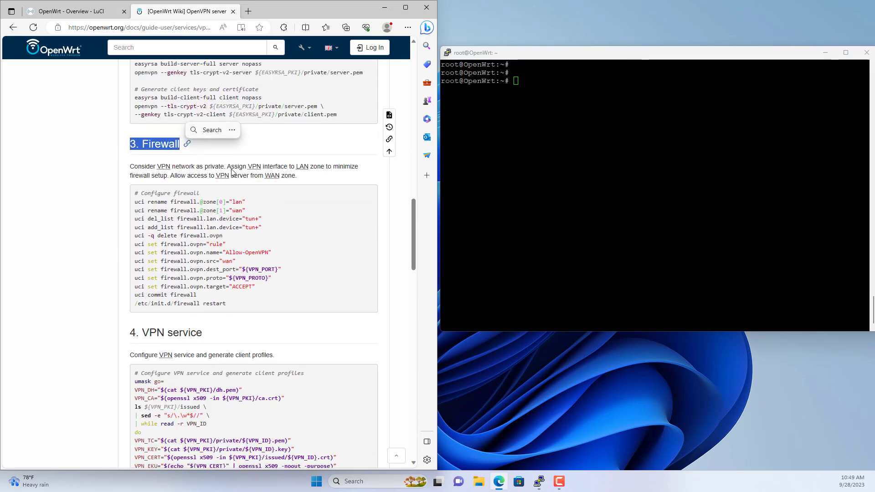
click(328, 182)
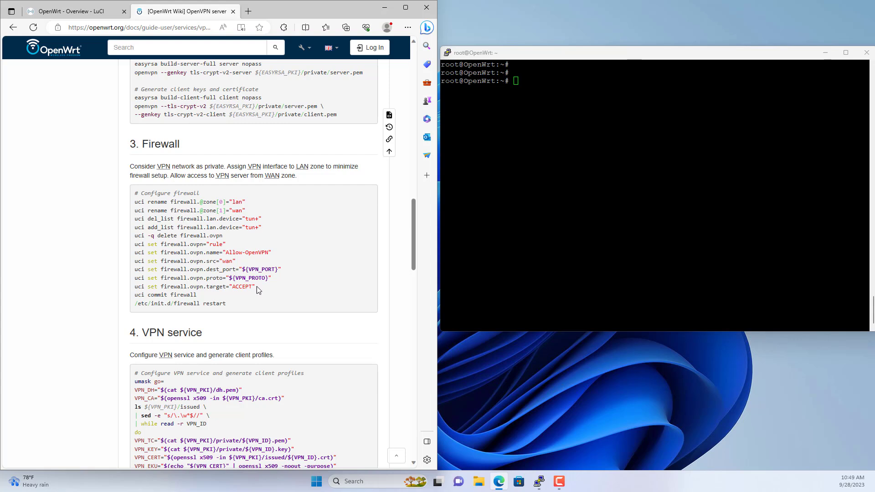
drag(255, 284, 133, 200)
key(ctrl+c)
key(alt+Tab)
key(shift+Insert)
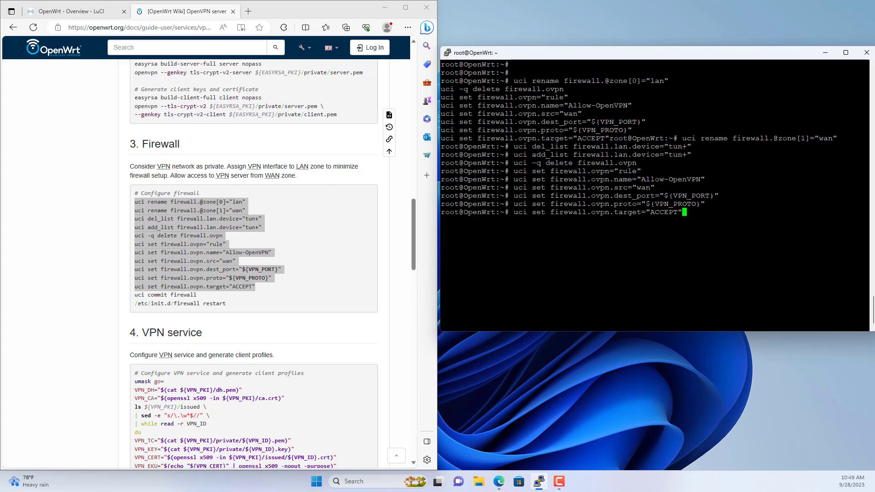
key(Return)
key(Return)
key(Return)
key(Return)
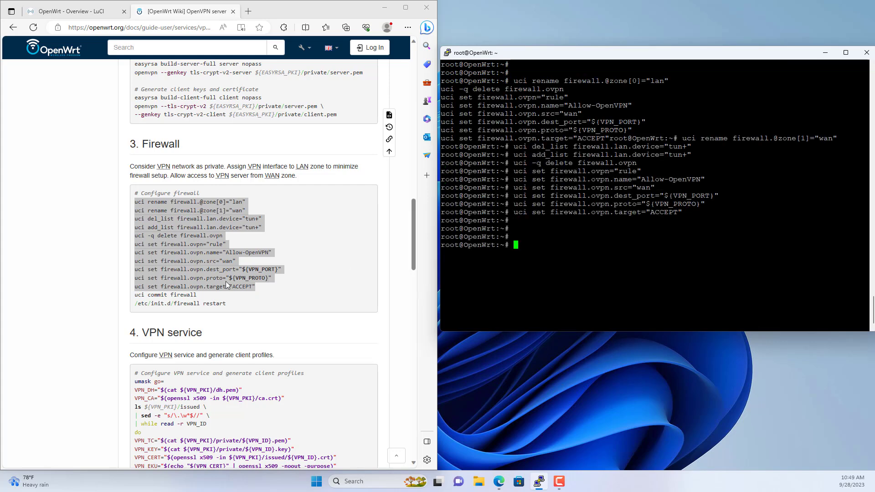
Apply the firewall changes with 'uci commit firewall' and '/etc/init.d/firewall restart'
triple_click(200, 298)
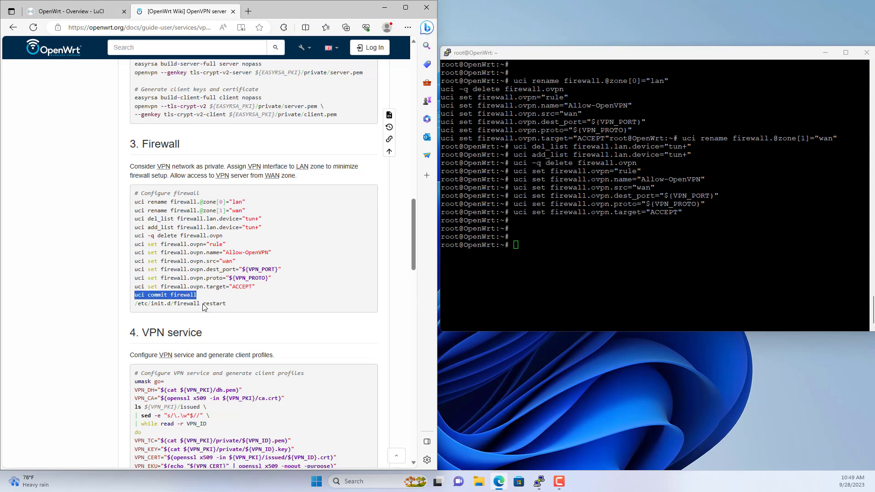
key(ctrl+c)
key(alt+Tab)
key(shift+Insert)
key(Return)
key(Return)
key(Return)
drag(229, 305, 135, 309)
key(ctrl+c)
key(alt+Tab)
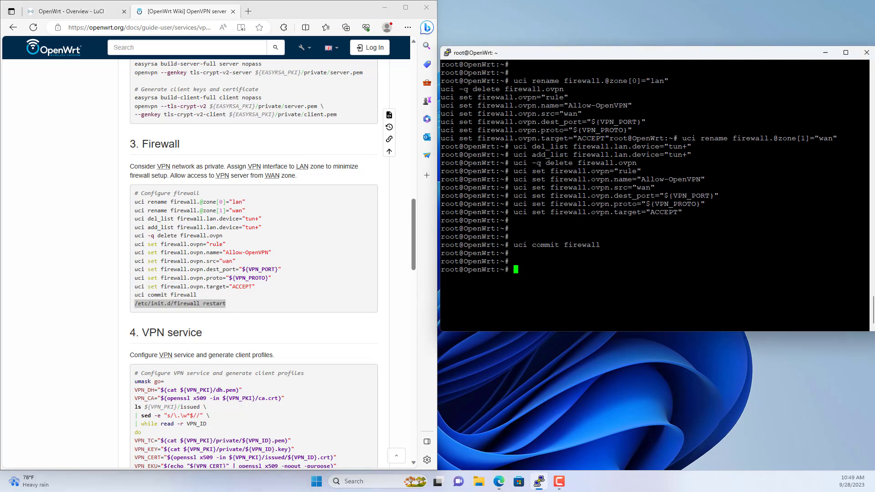
key(shift+Insert)
key(Return)
key(Return)
key(Return)
text(clear)
Run the guide's OpenVPN service script and confirm /etc/openvpn/client.ovpn is listed
key(Return)
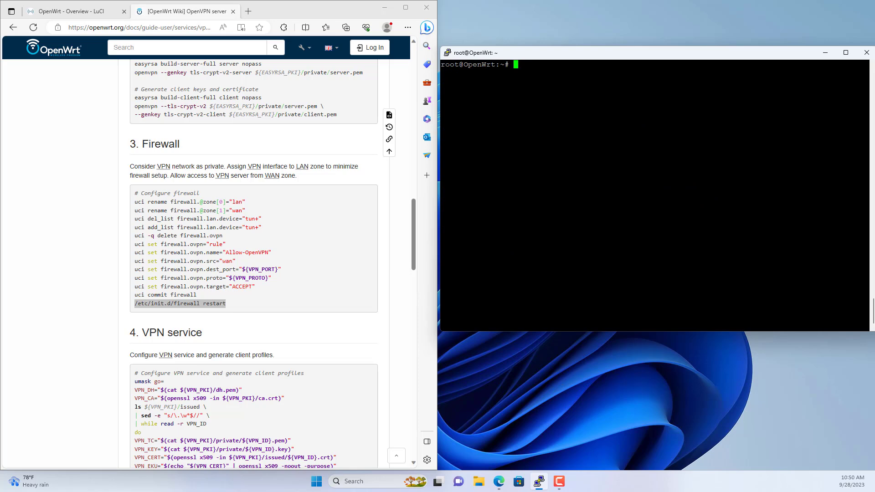
key(Return)
key(Return)
key(Return)
drag(413, 236, 416, 275)
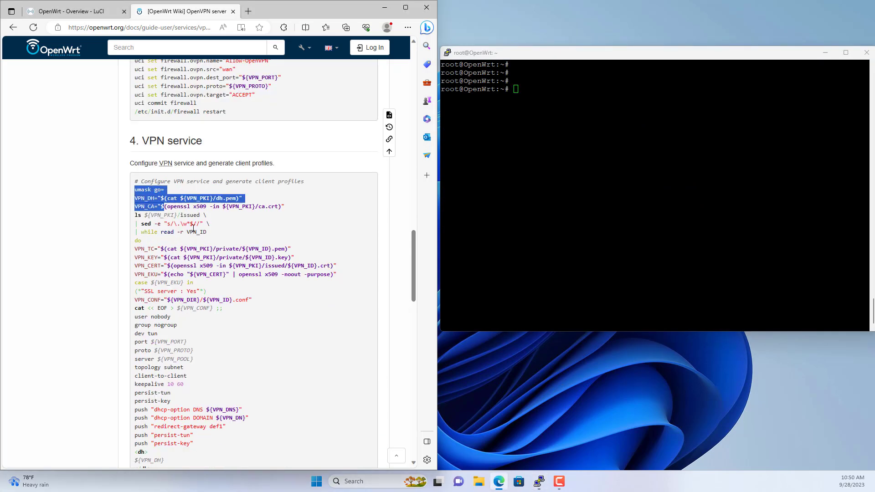
drag(197, 235, 233, 396)
right_click(181, 388)
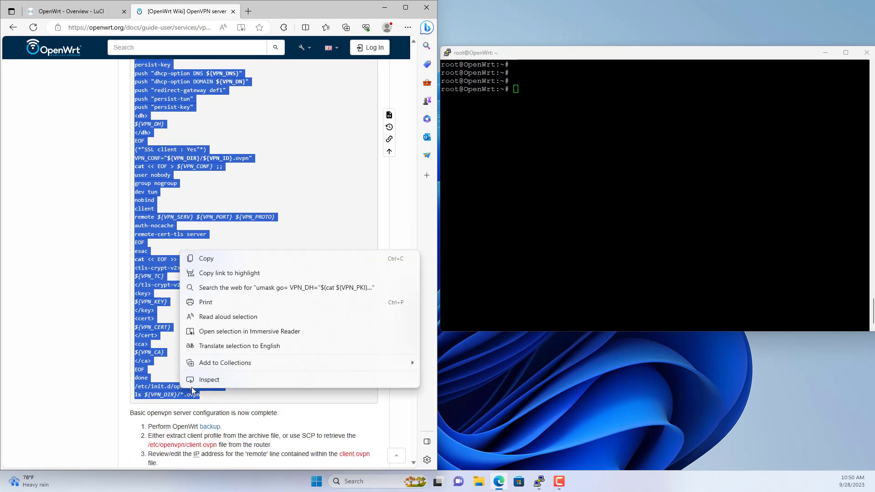
click(228, 262)
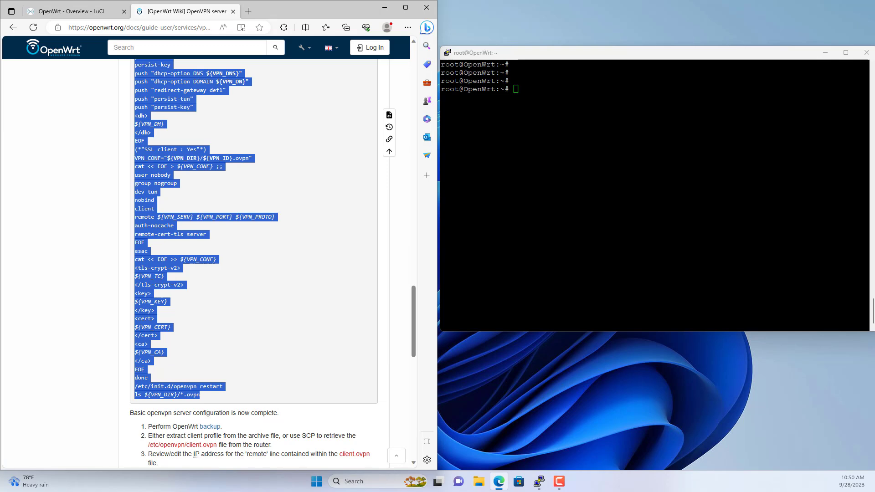
key(alt+Tab)
key(shift+Insert)
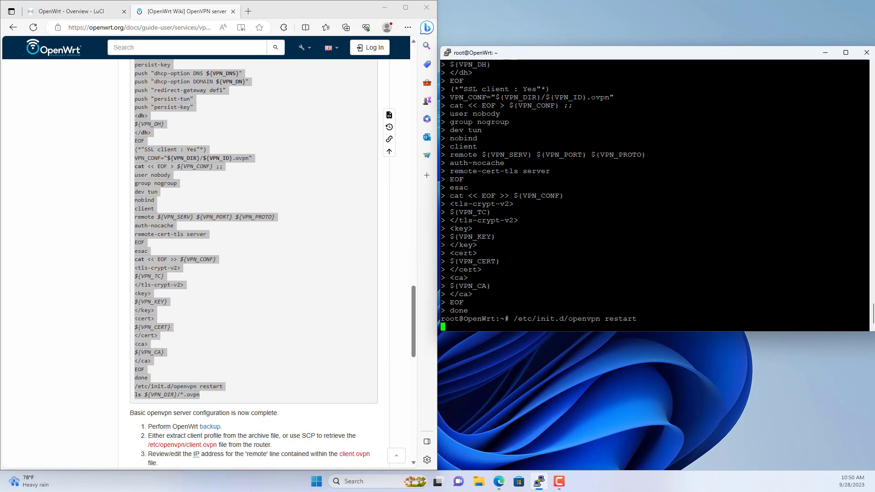
key(Return)
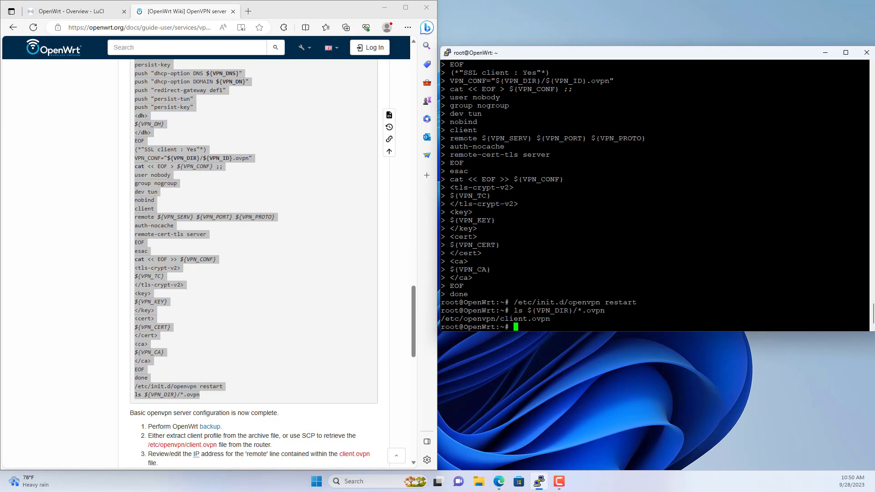
drag(868, 318, 445, 318)
click(543, 319)
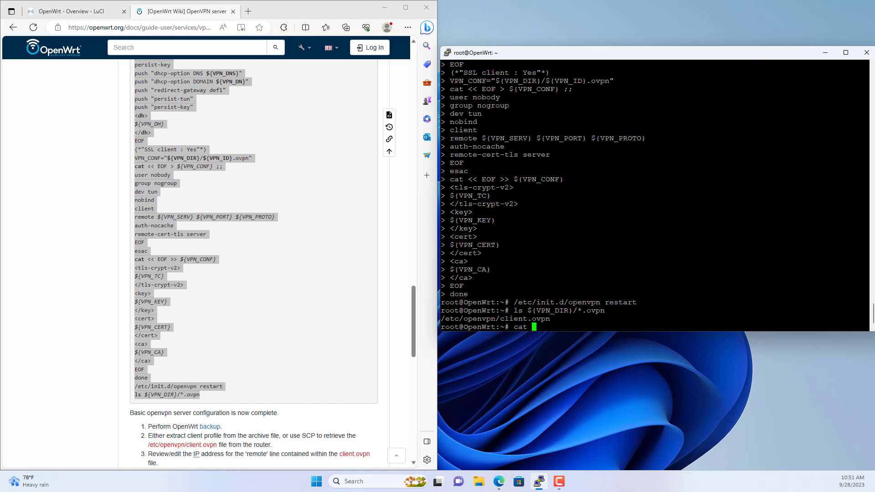
Print /etc/openvpn/client.ovpn with cat and copy the full profile text from the maximized terminal
drag(550, 318, 454, 318)
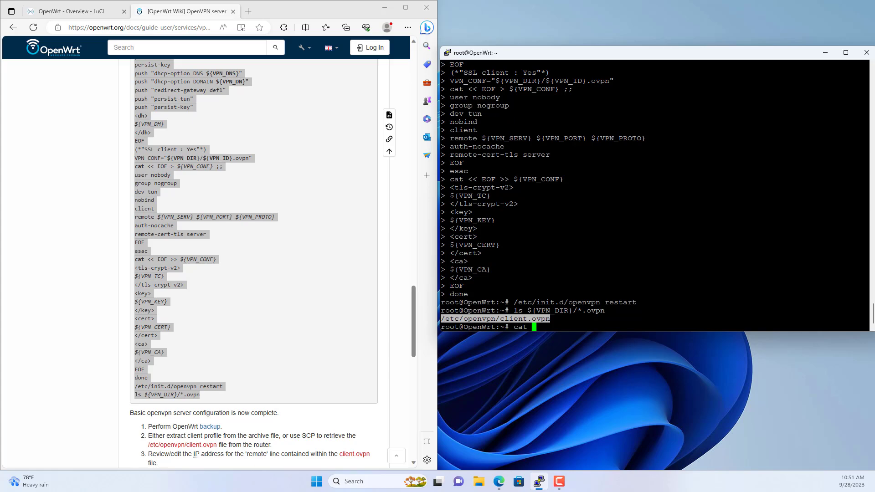
key(shift+Insert)
key(Return)
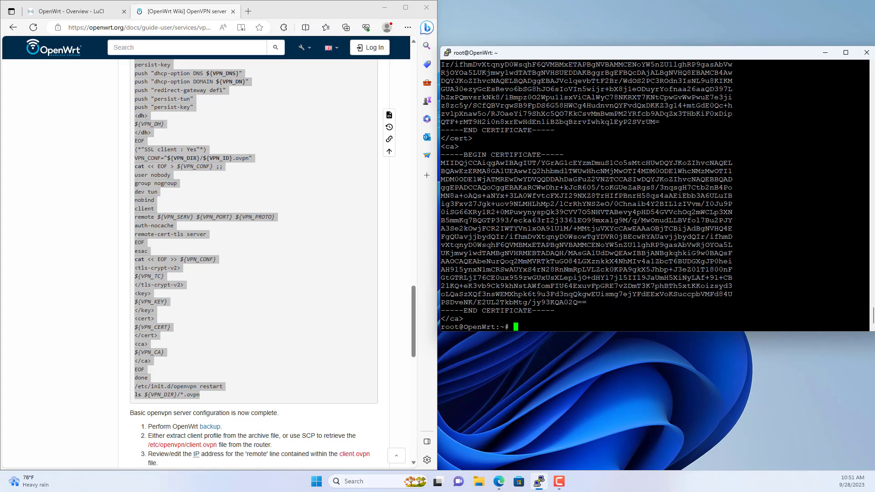
click(384, 7)
click(846, 52)
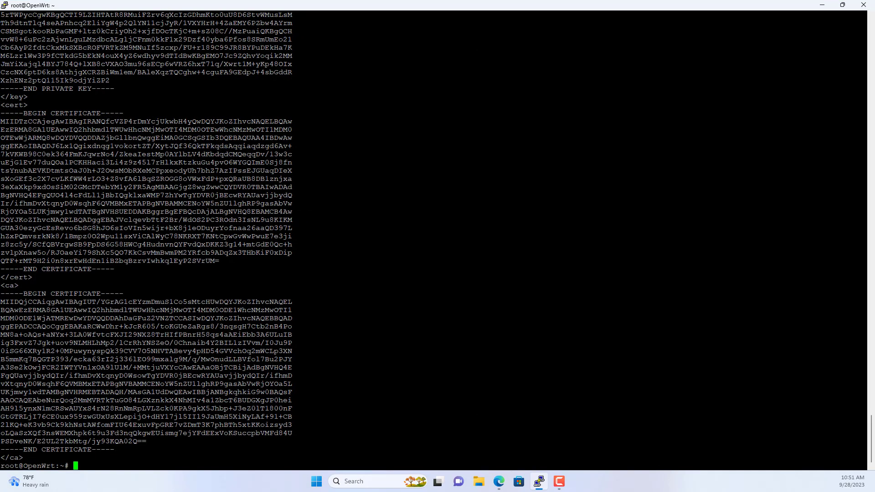
drag(296, 457, 2, 180)
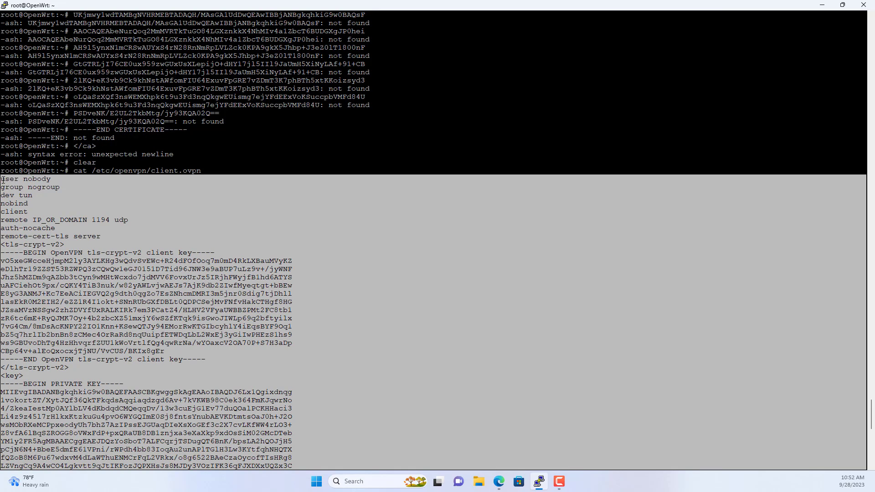
Create a new text document on the Windows desktop
click(822, 5)
right_click(264, 197)
mouse_move(330, 264)
click(425, 396)
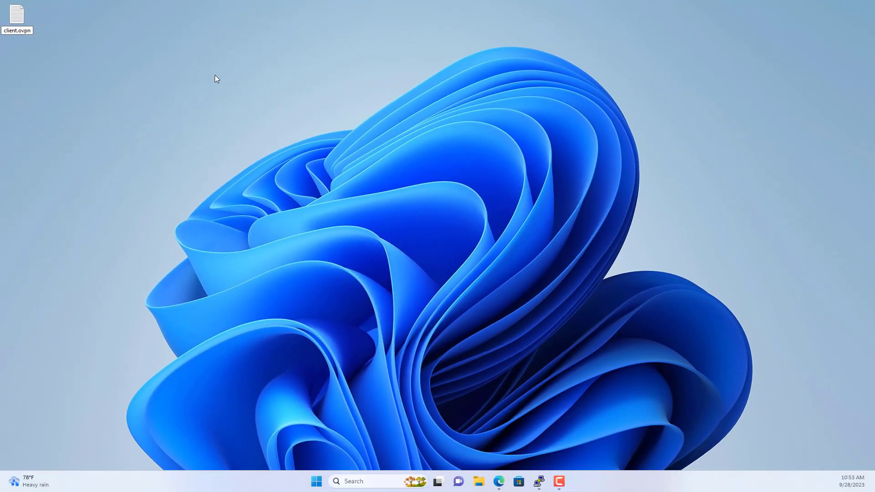
Rename the new file to client.ovpn, accept the extension change, and bring up its context menu
key(Return)
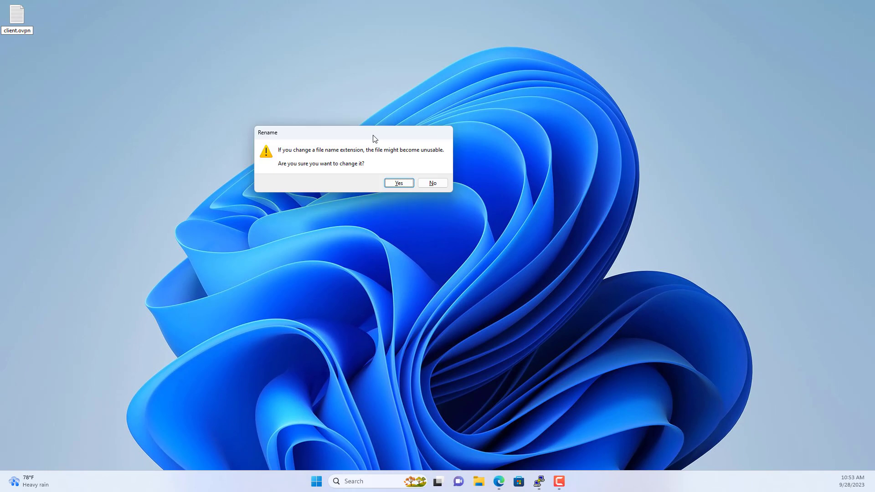
click(399, 183)
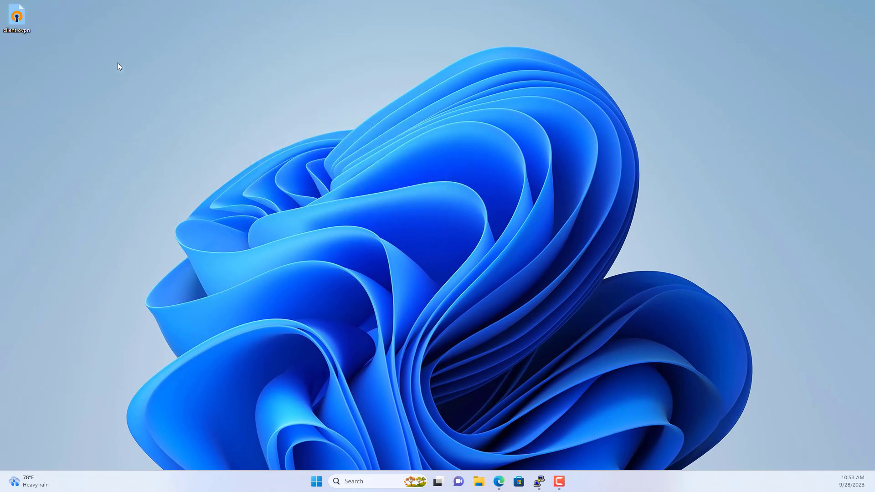
right_click(25, 21)
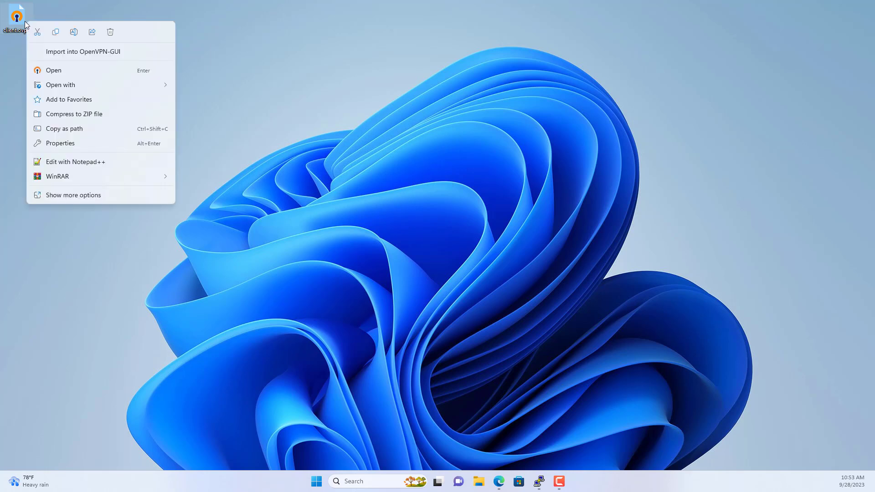
Paste the OpenVPN client config into client.ovpn in Notepad++ and select IP_OR_DOMAIN on line 6
click(89, 160)
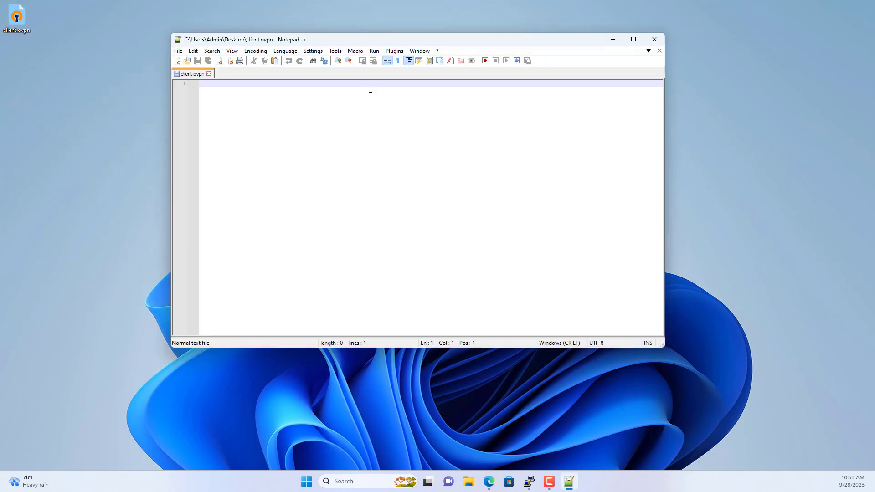
right_click(373, 88)
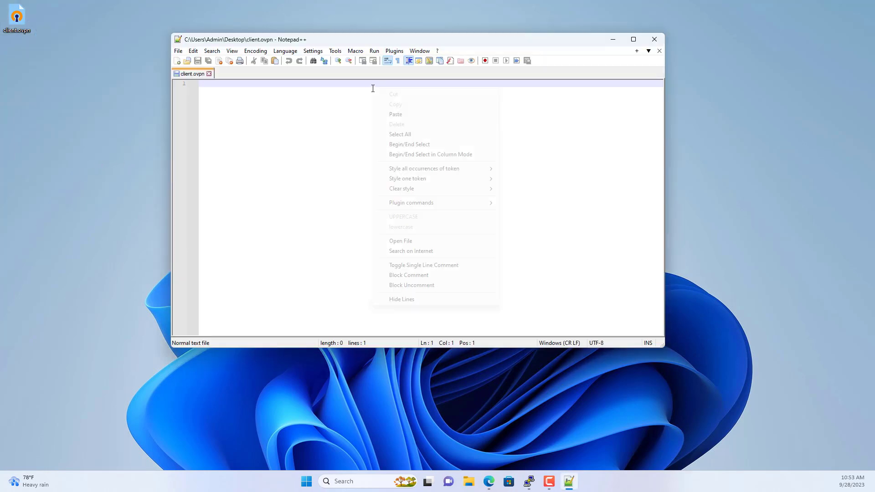
click(404, 115)
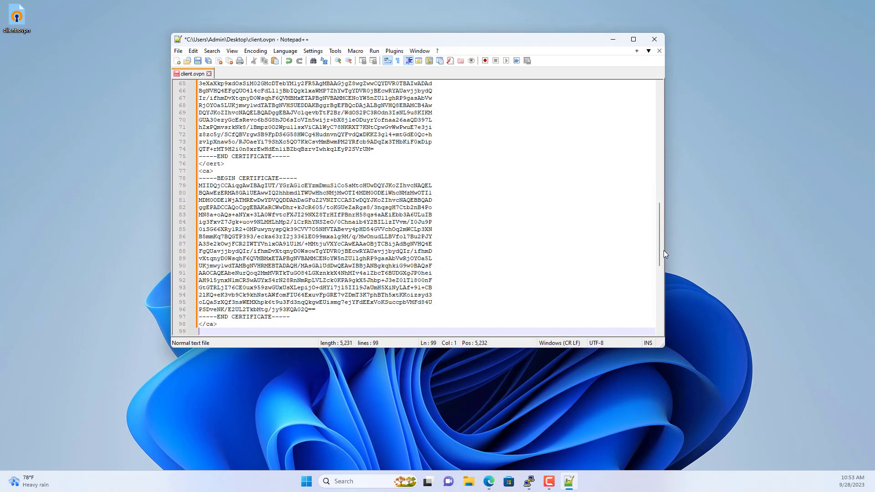
drag(659, 248, 665, 113)
drag(224, 119, 268, 120)
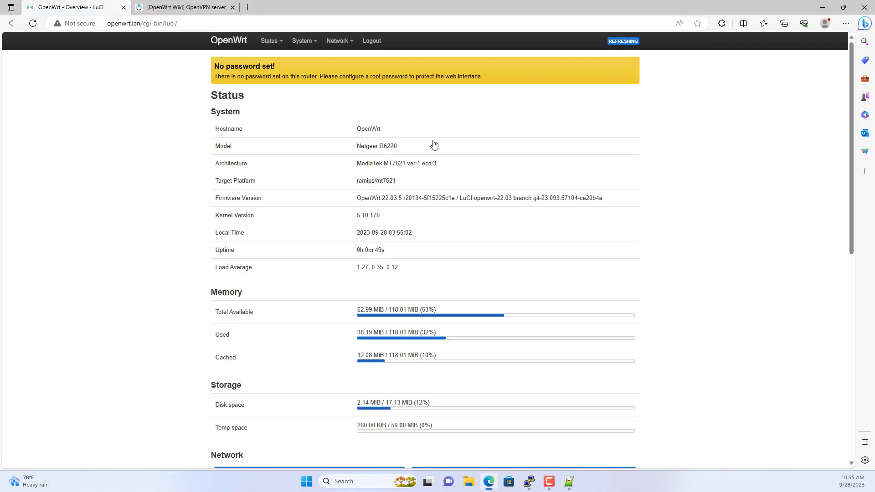
Copy the router's IPv4 upstream address 14.188.10.90 from the Network status section
scroll(433, 144, down, 5)
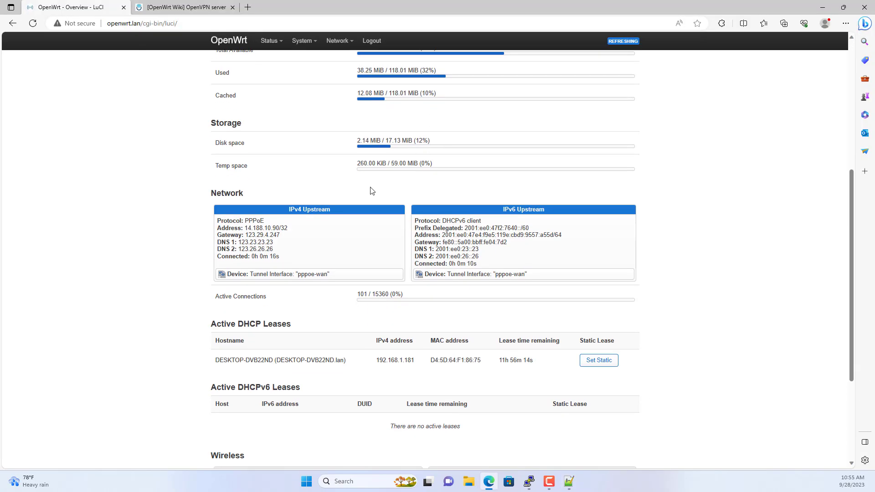
right_click(280, 228)
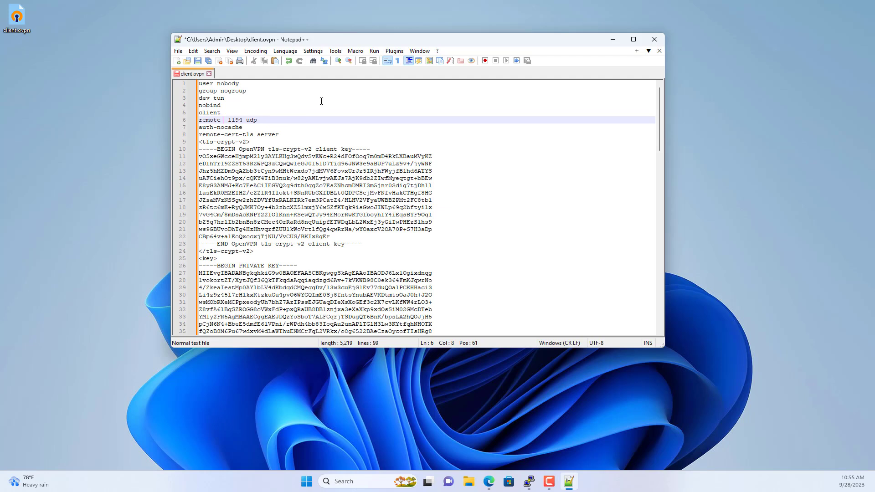
Set line 6 to remote 14.188.10.90 1194 udp, save client.ovpn, and close Notepad++
text(14.188.10.90)
click(197, 61)
drag(301, 119, 195, 120)
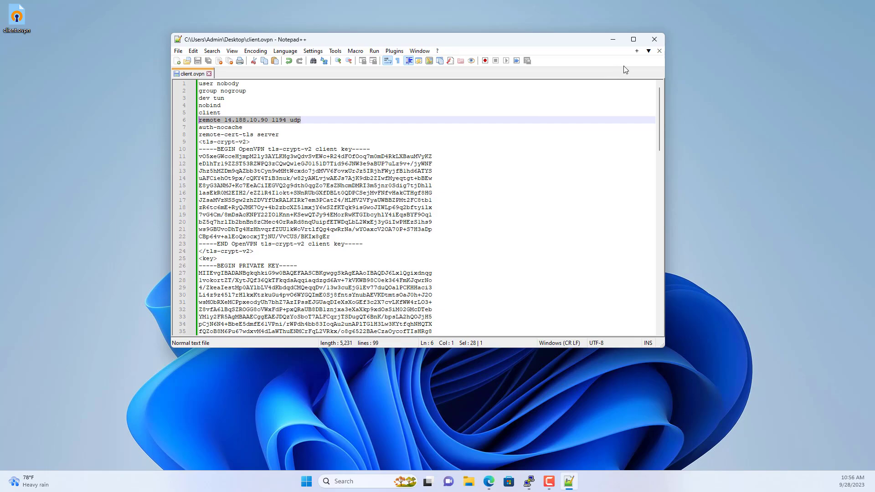
click(654, 40)
click(498, 481)
mouse_move(306, 49)
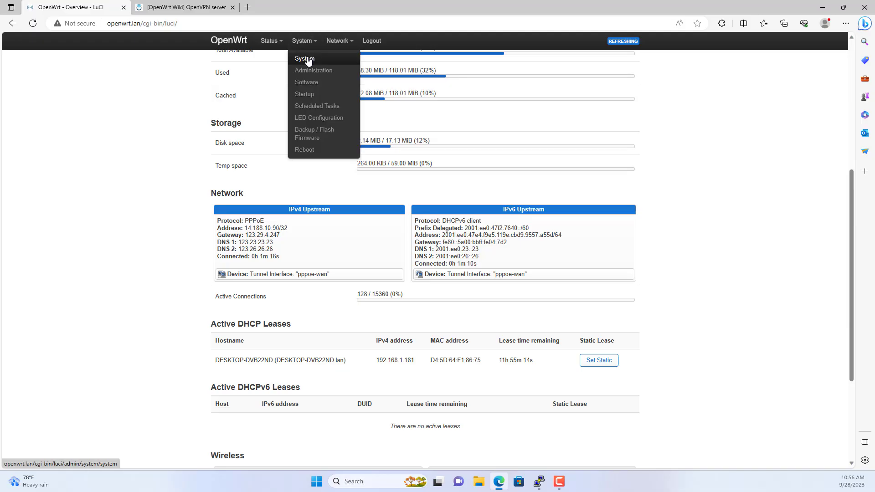
Choose Asia/Ho Chi Minh as the router timezone in System settings and Save & Apply
click(308, 61)
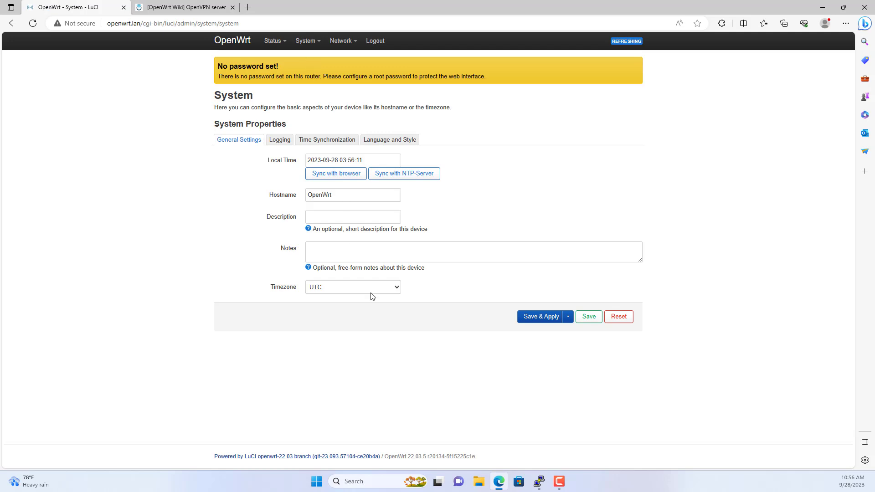
click(371, 290)
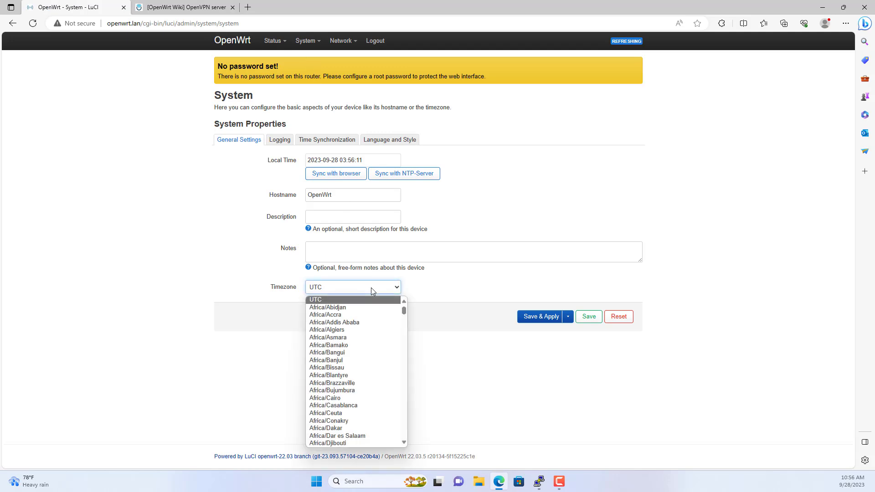
drag(404, 310, 404, 375)
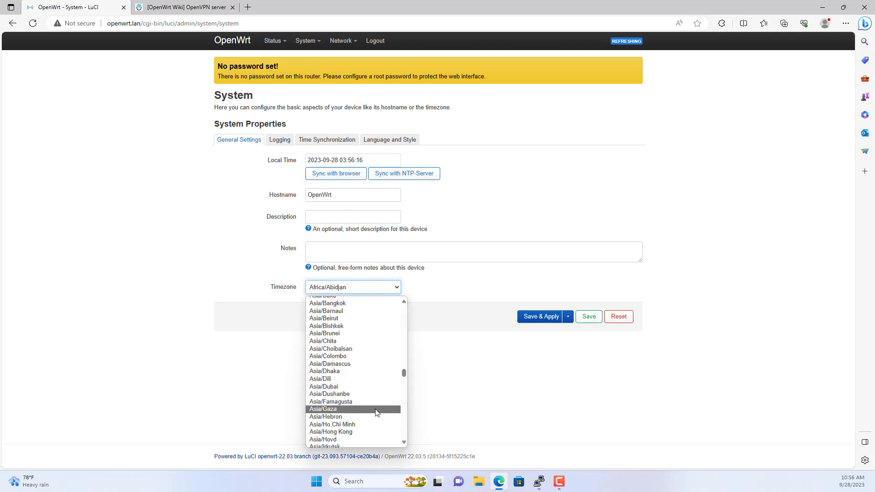
click(360, 424)
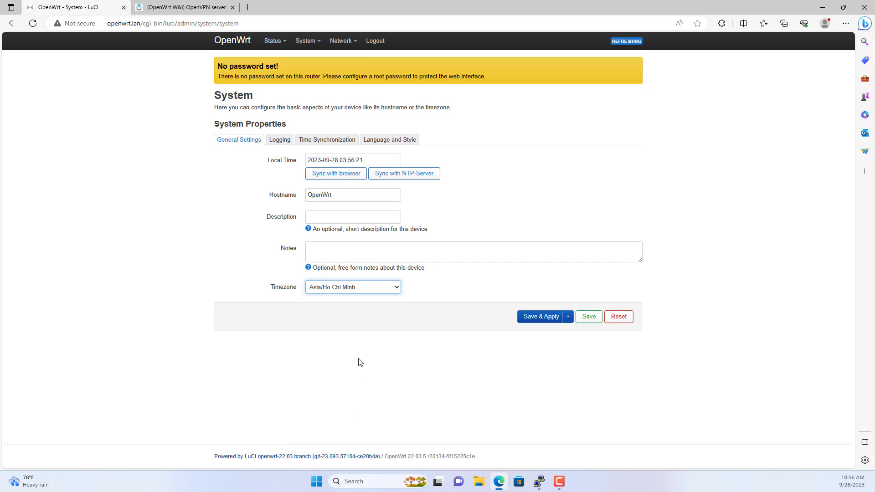
click(528, 322)
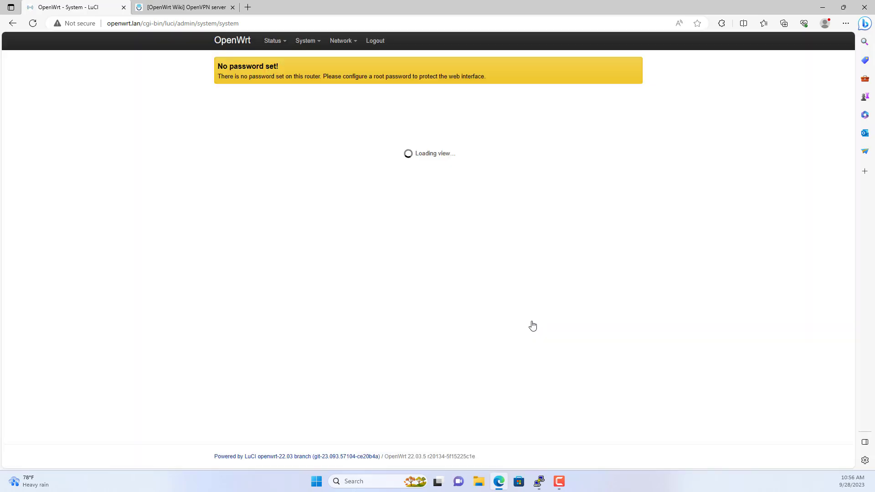
drag(364, 160, 305, 162)
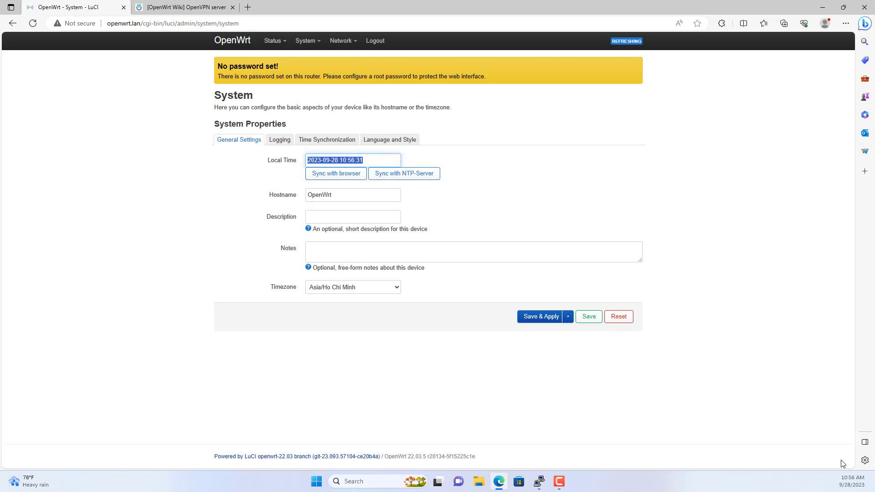
click(514, 209)
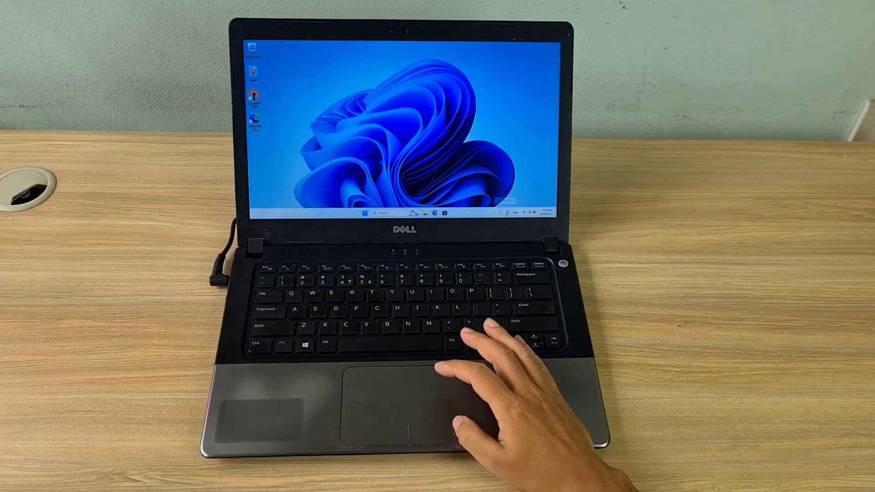
Connect the laptop through the OpenVPN GUI tray icon's Connect option
right_click(507, 212)
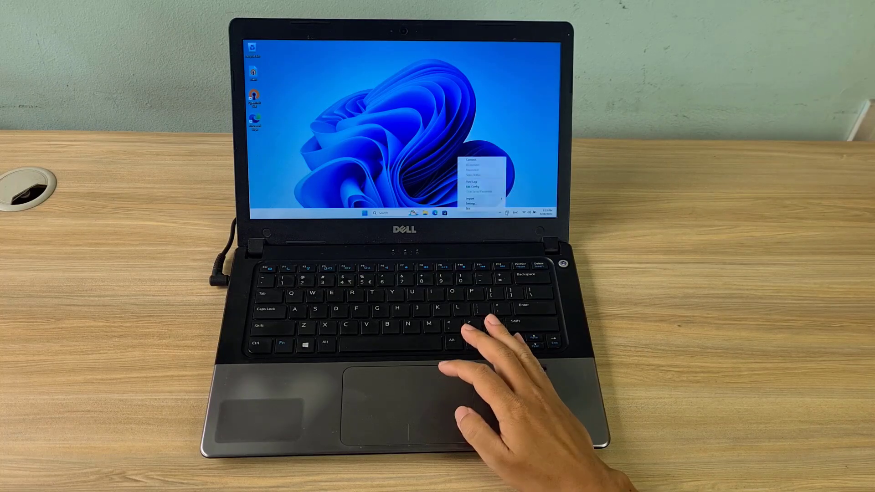
click(471, 160)
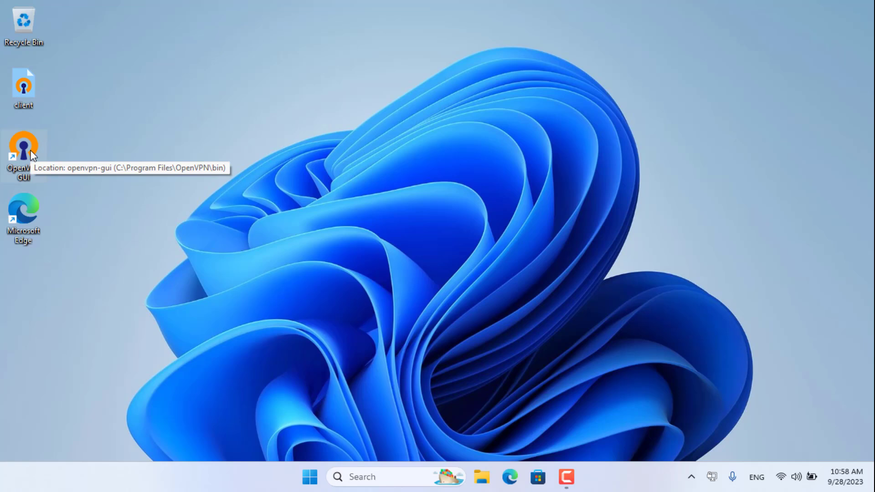
Import the Desktop client profile via OpenVPN GUI's Import file and dismiss the success notice
right_click(715, 476)
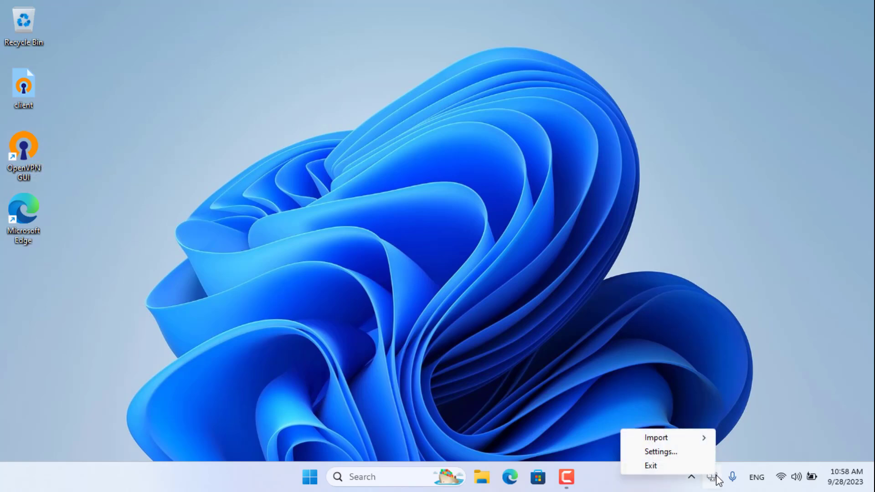
mouse_move(669, 439)
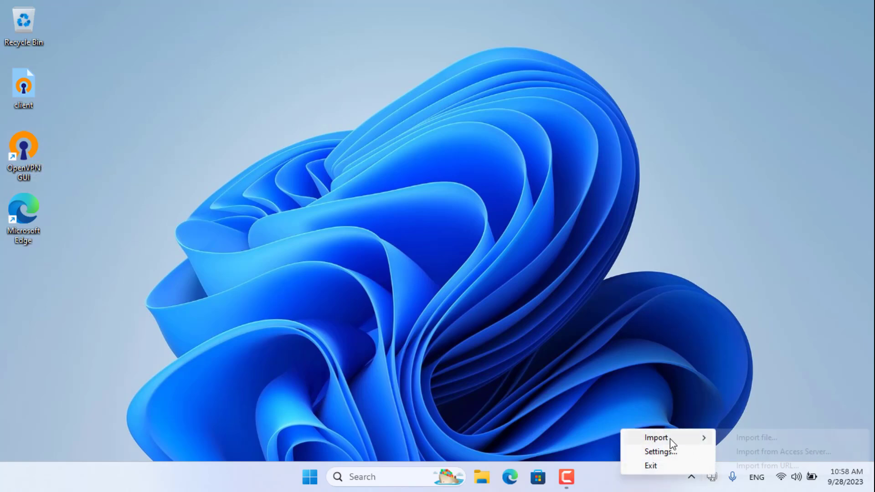
click(751, 439)
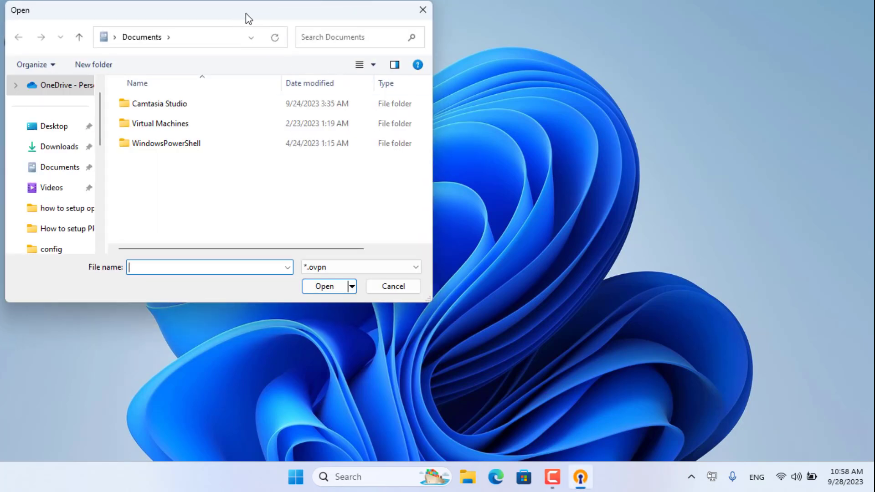
drag(248, 18, 416, 30)
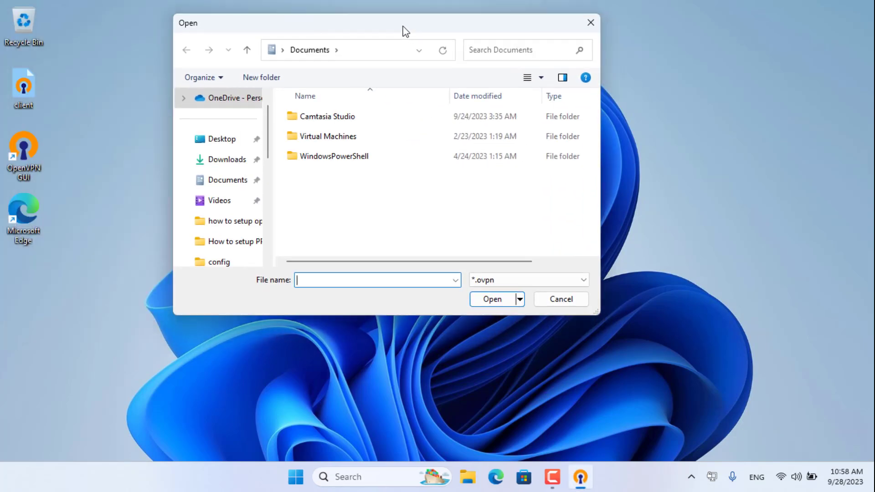
click(230, 140)
click(318, 132)
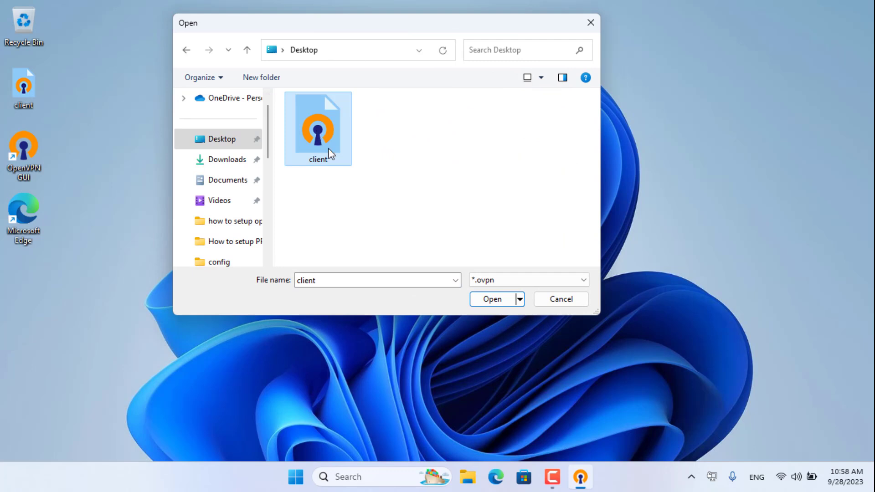
click(491, 300)
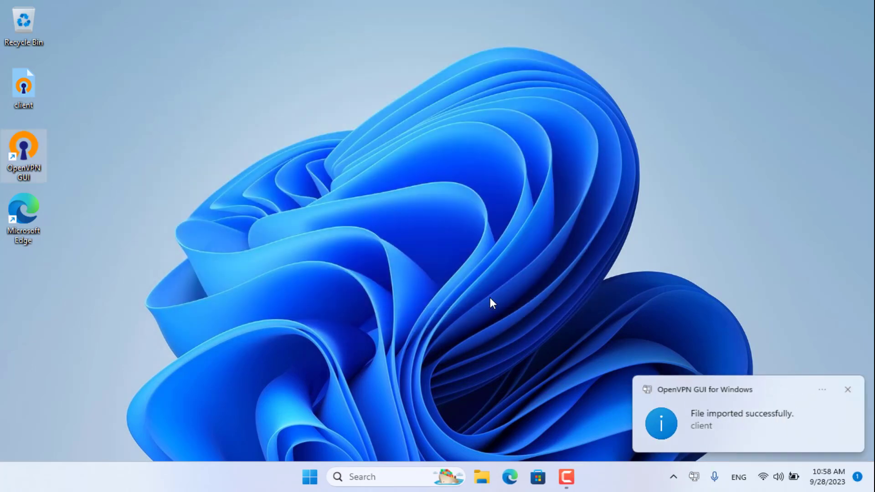
click(849, 390)
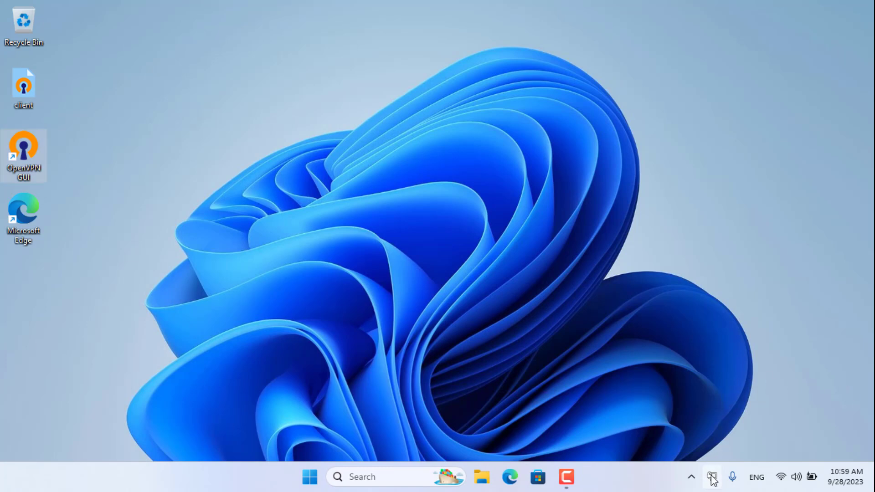
right_click(712, 477)
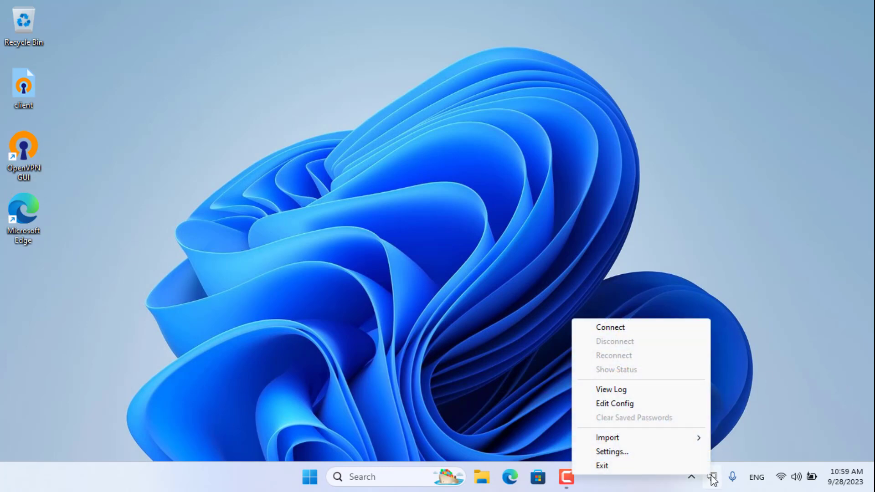
Connect the VPN and check on ping.eu that the public IP shows 14.188.10.90
click(625, 327)
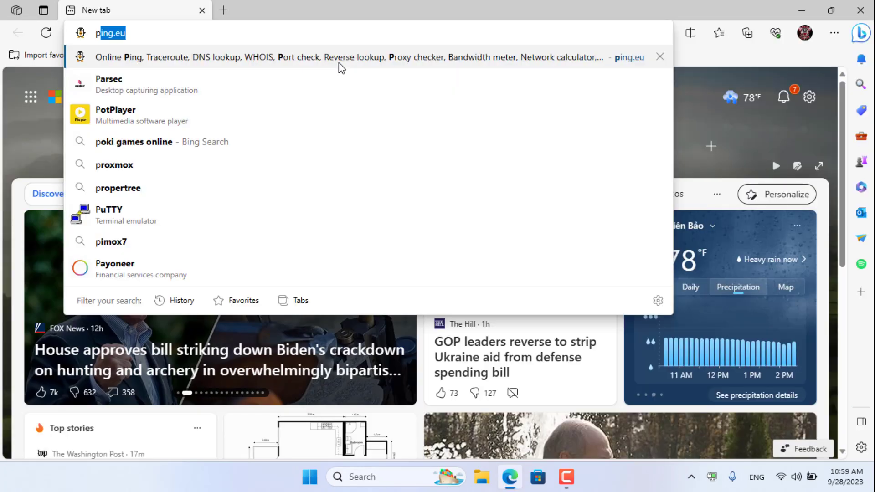
click(338, 62)
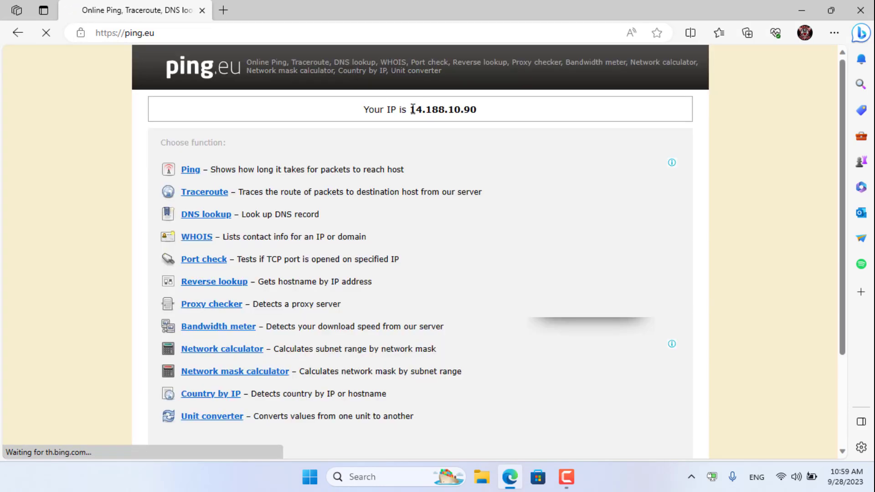
drag(411, 109, 483, 114)
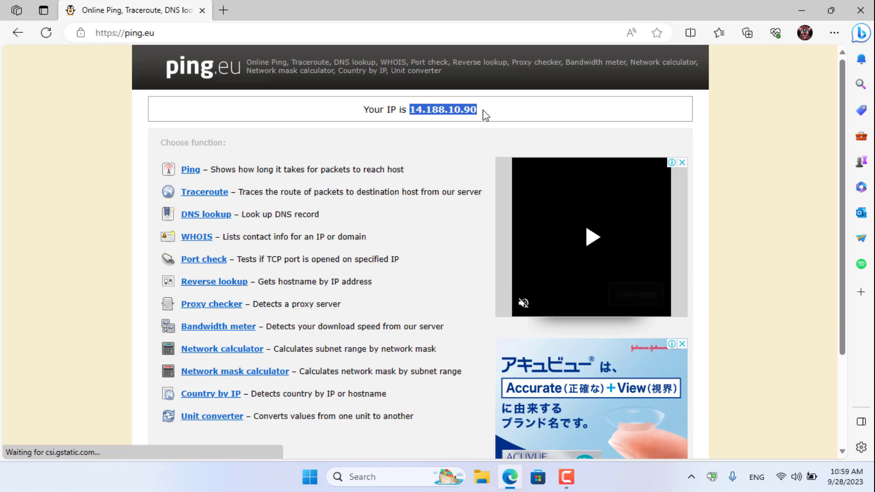
Disconnect the VPN, reload ping.eu to compare the public IP, then reconnect the client
right_click(711, 477)
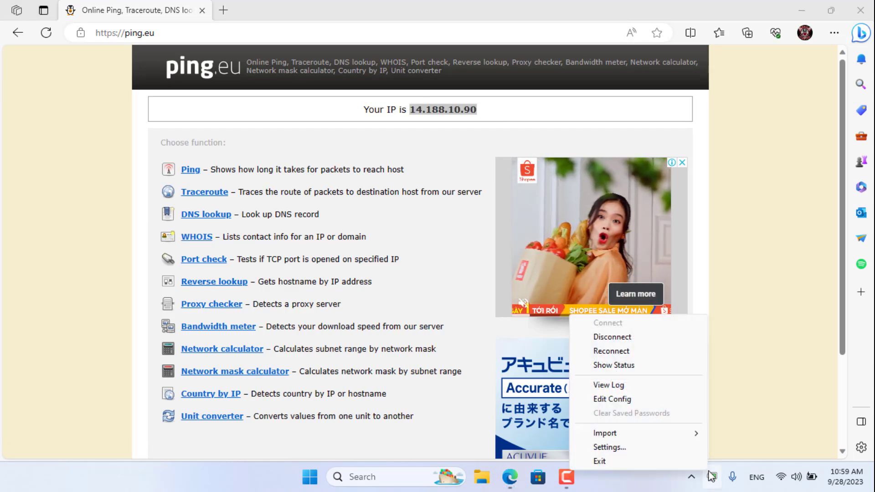
click(634, 338)
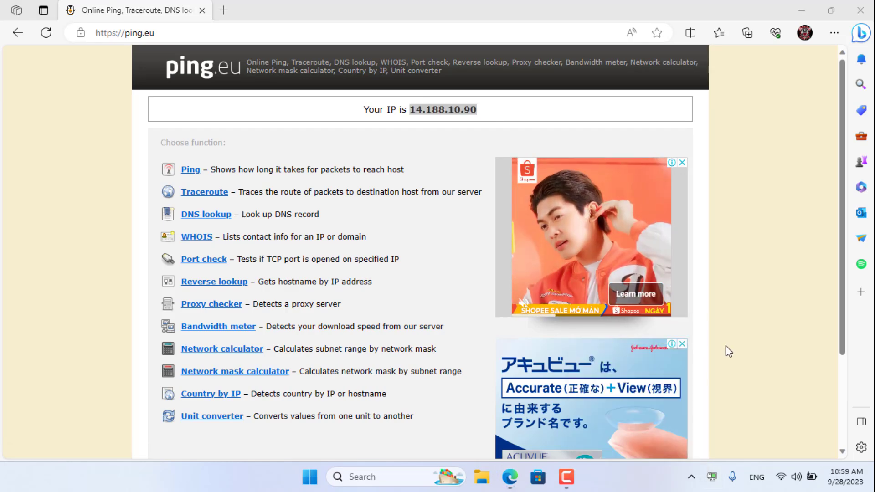
click(48, 35)
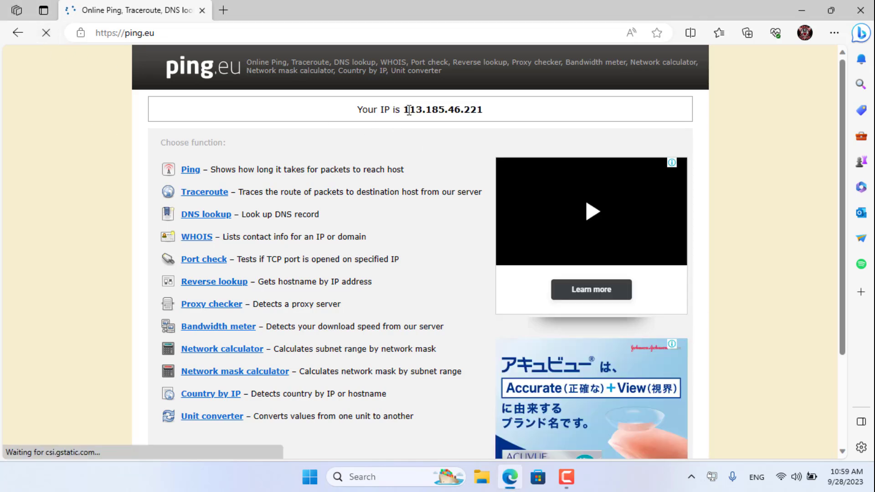
drag(402, 109, 499, 110)
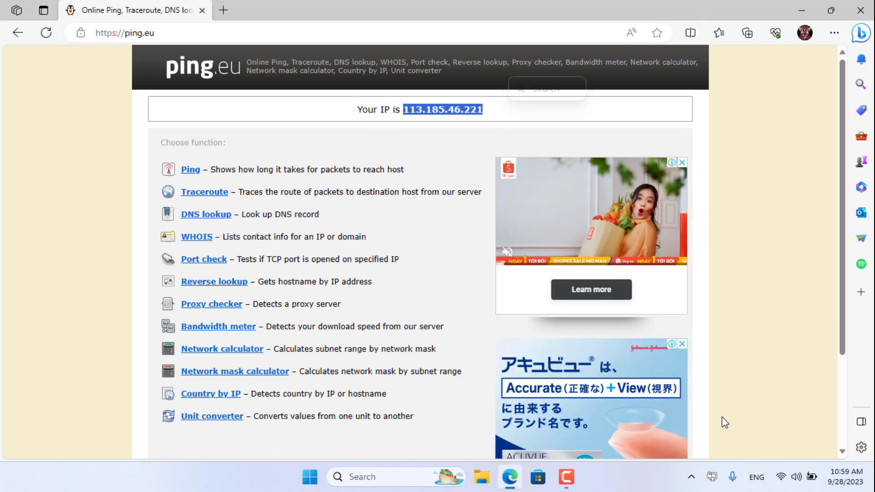
right_click(711, 476)
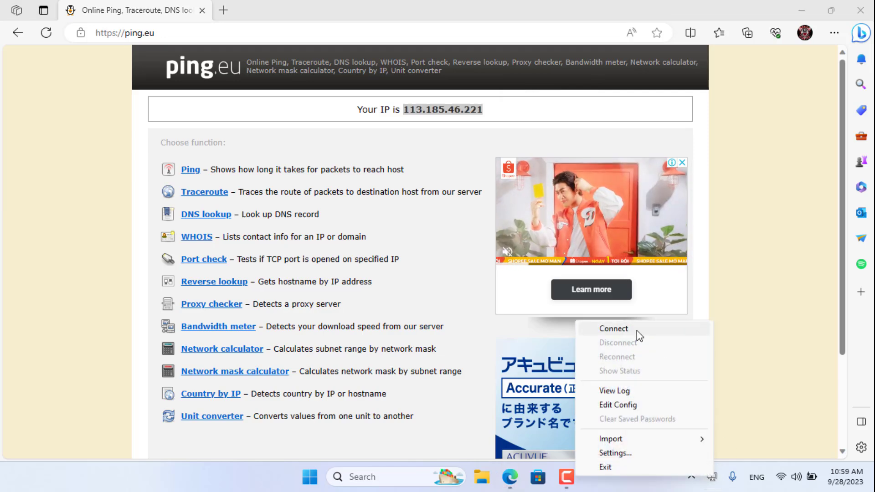
click(636, 330)
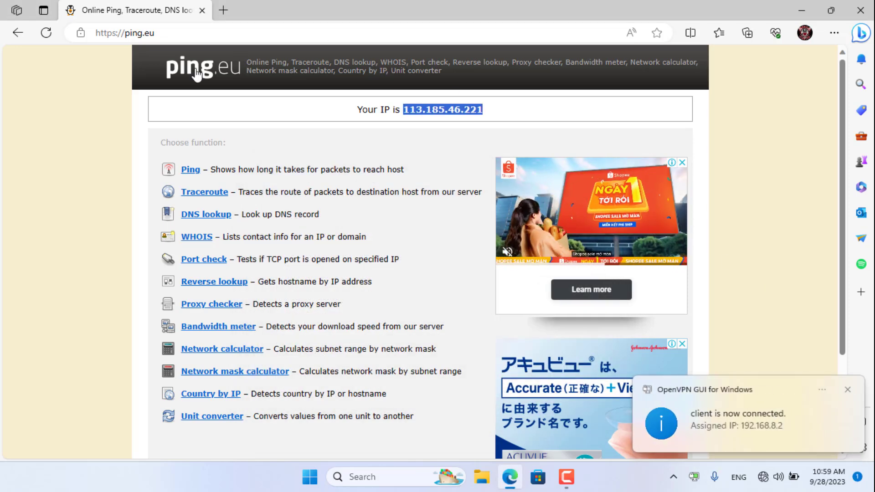
Filter the Software packages for 'ddns', update the lists, and install ddns-scripts
click(47, 34)
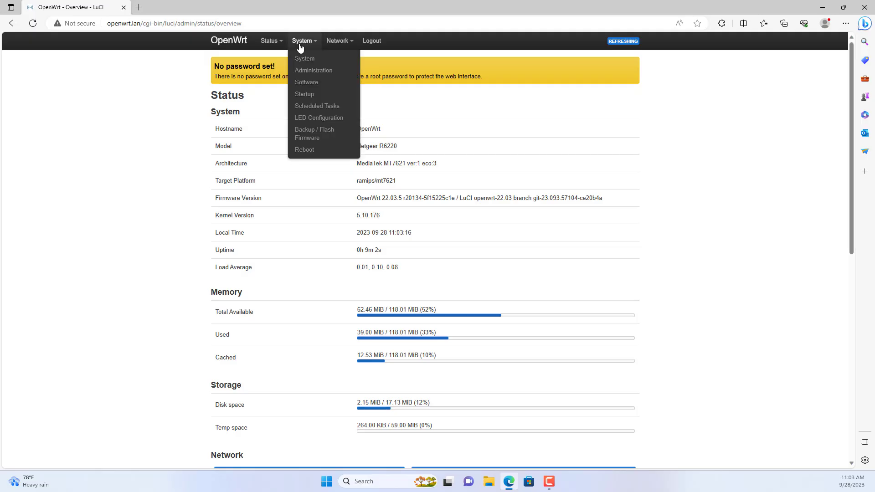
click(307, 84)
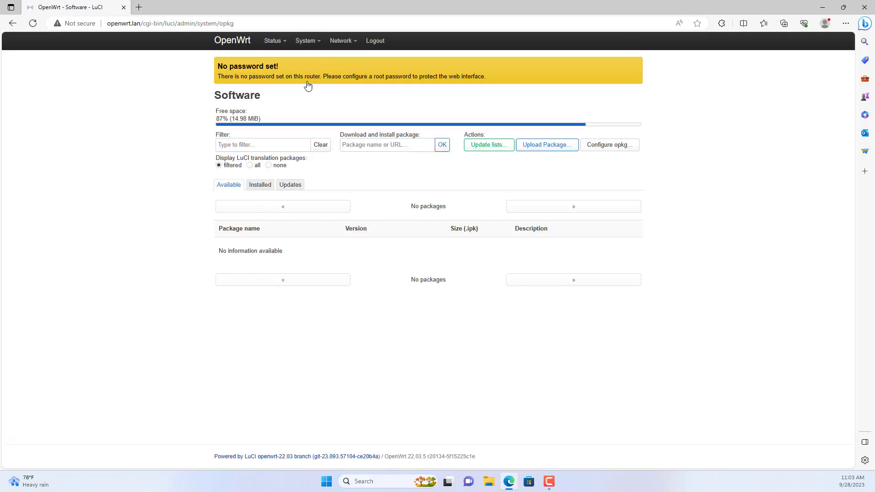
click(256, 147)
text(ddns)
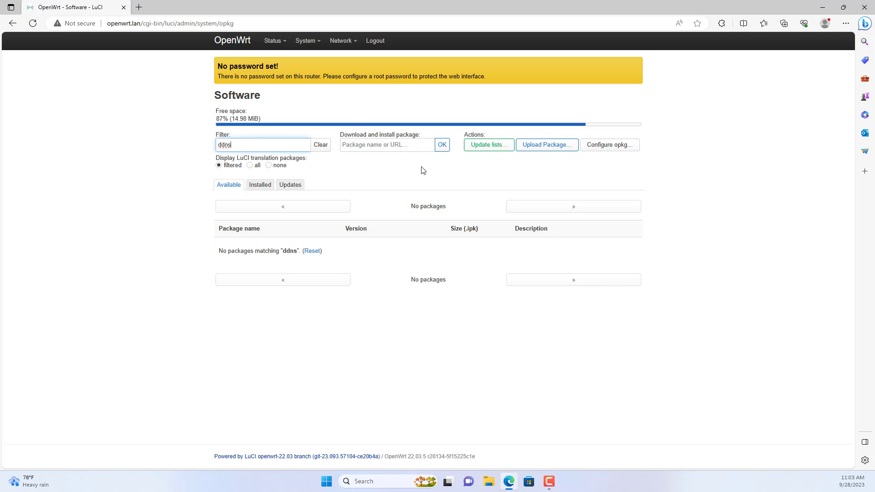
click(480, 146)
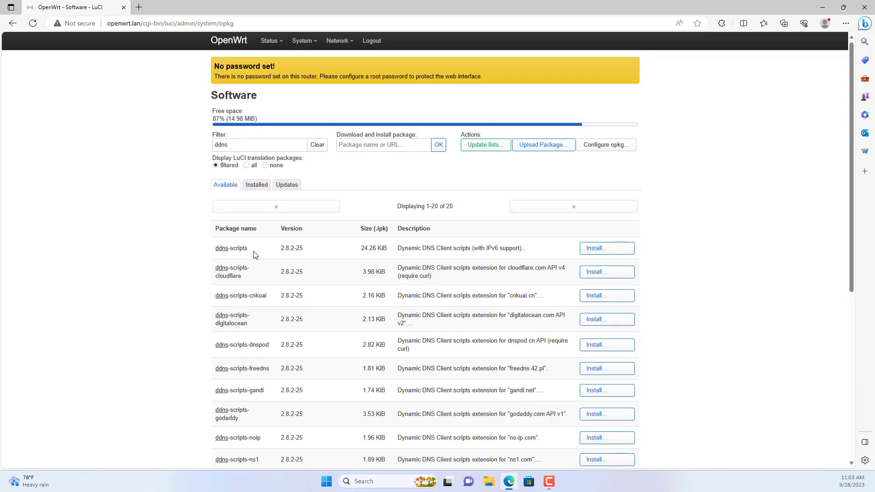
drag(253, 250, 217, 253)
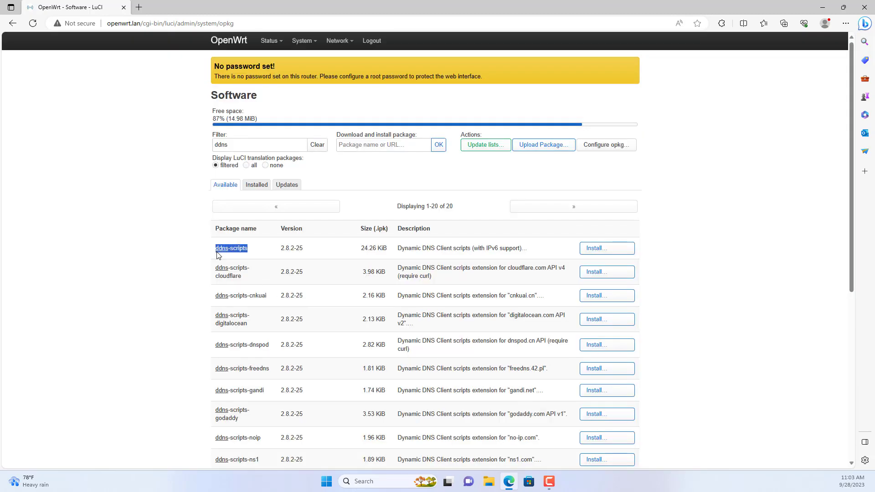
click(596, 250)
click(545, 213)
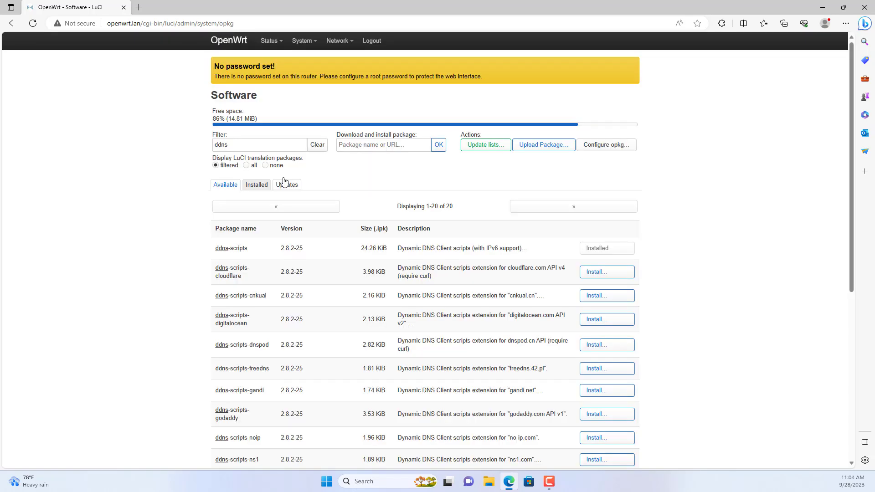
Install luci-app-ddns, confirm it is installed, and reload LuCI to show the new services
click(261, 184)
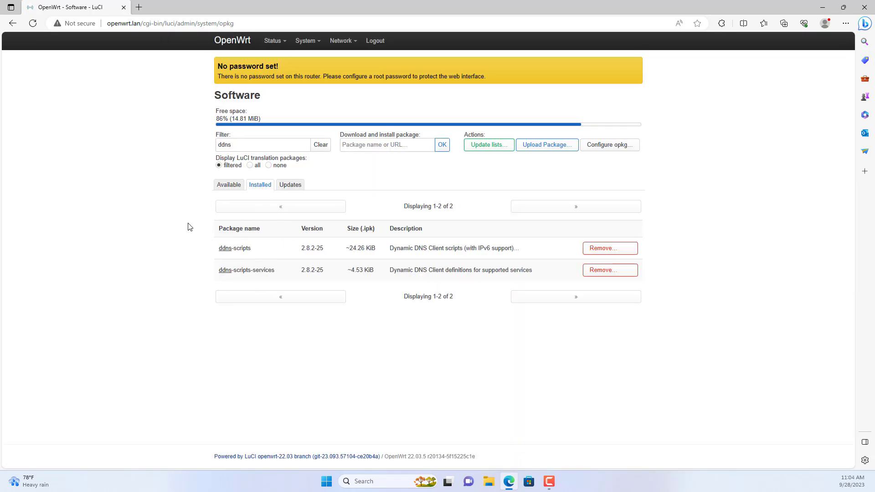
click(231, 189)
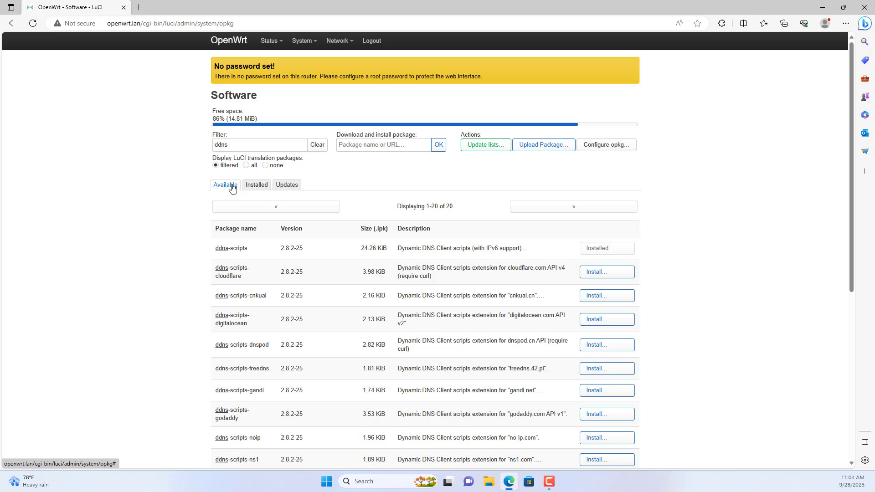
text(luci-app)
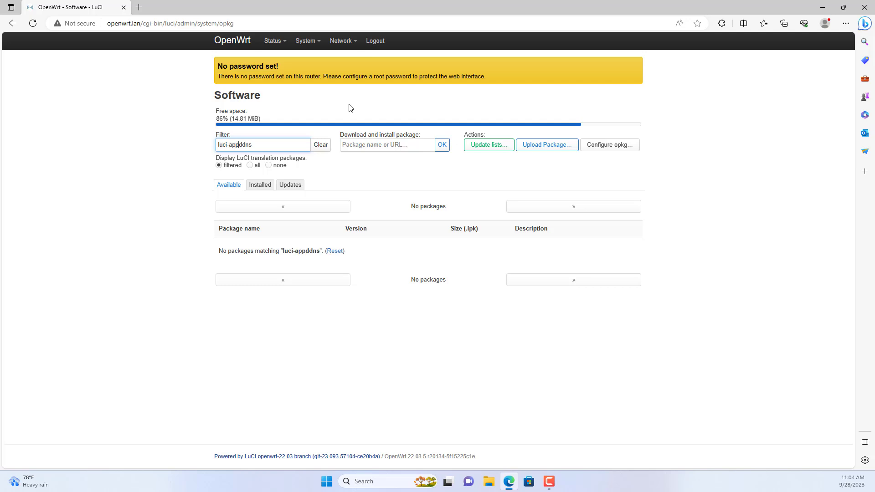
text(-)
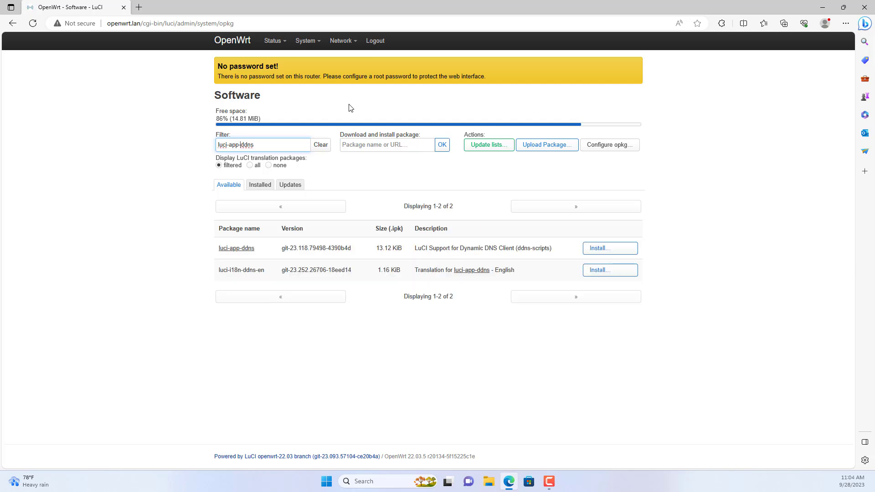
click(591, 250)
scroll(583, 237, down, 2)
click(541, 426)
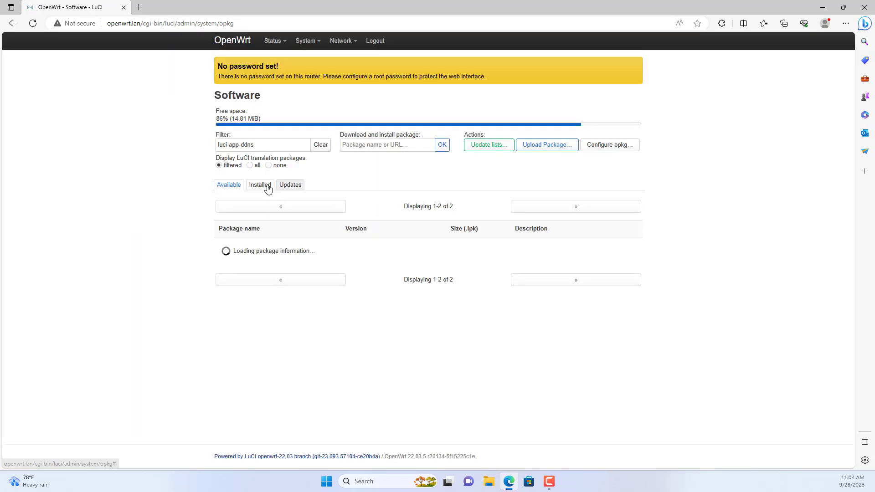
click(260, 184)
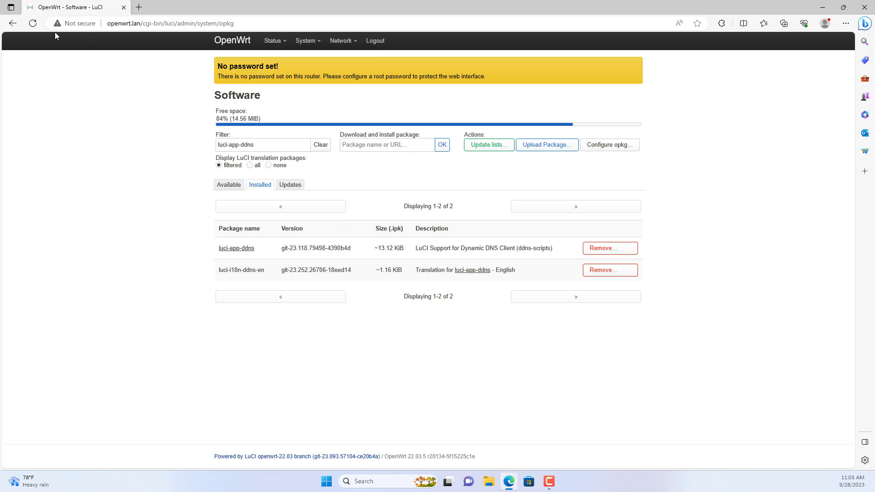
click(33, 23)
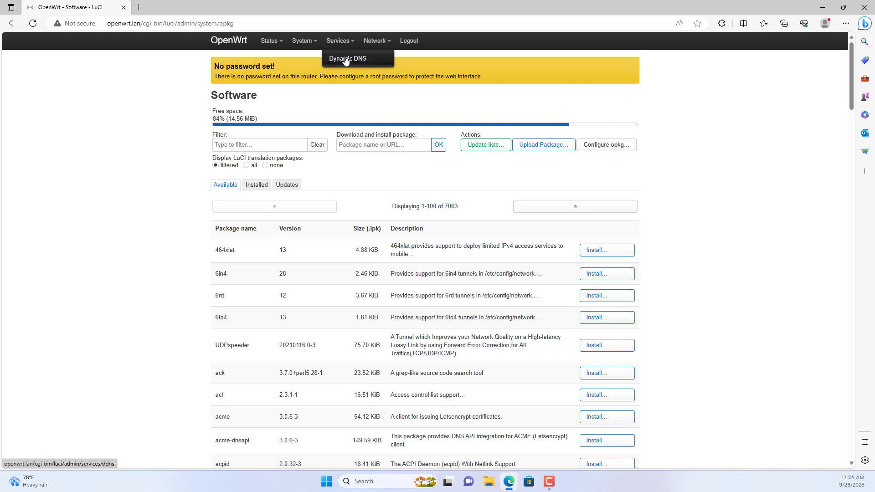
Open the LuCI Dynamic DNS page and select the netvnyt domain name
click(345, 58)
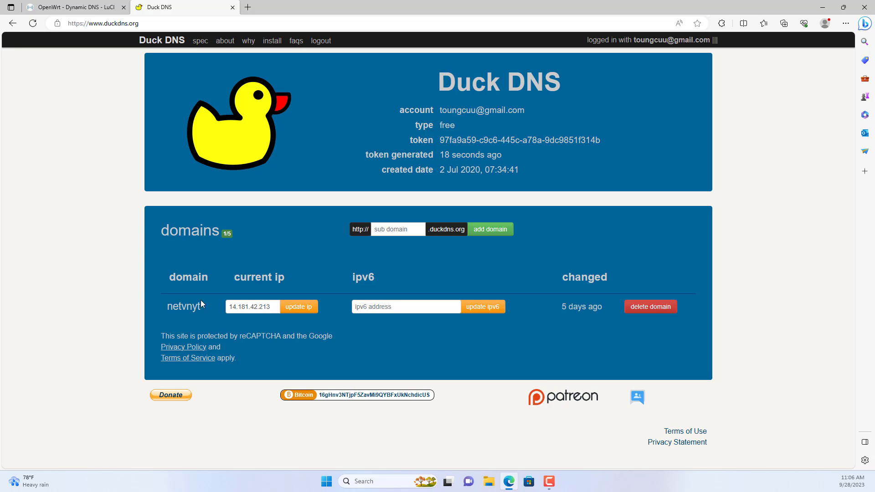
drag(167, 307, 204, 308)
click(297, 242)
Show Duck DNS's OpenWrt install instructions and choose the netvnyt domain
click(276, 45)
scroll(276, 189, down, 1)
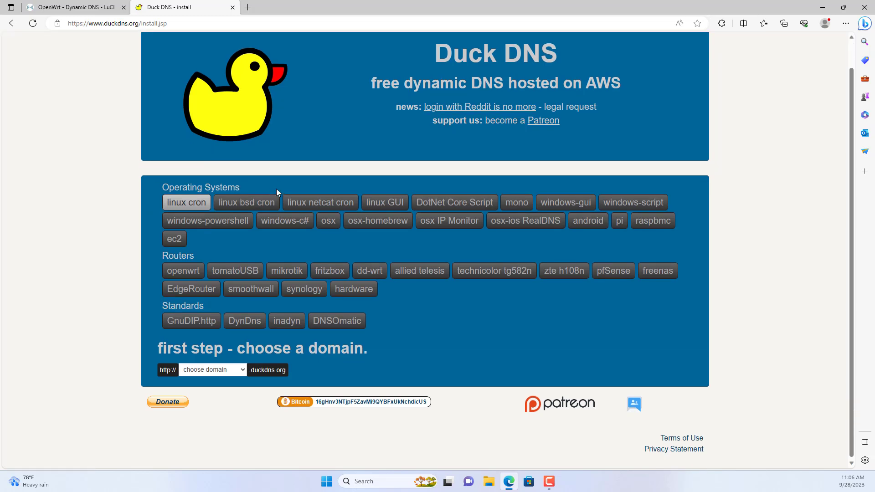
click(184, 271)
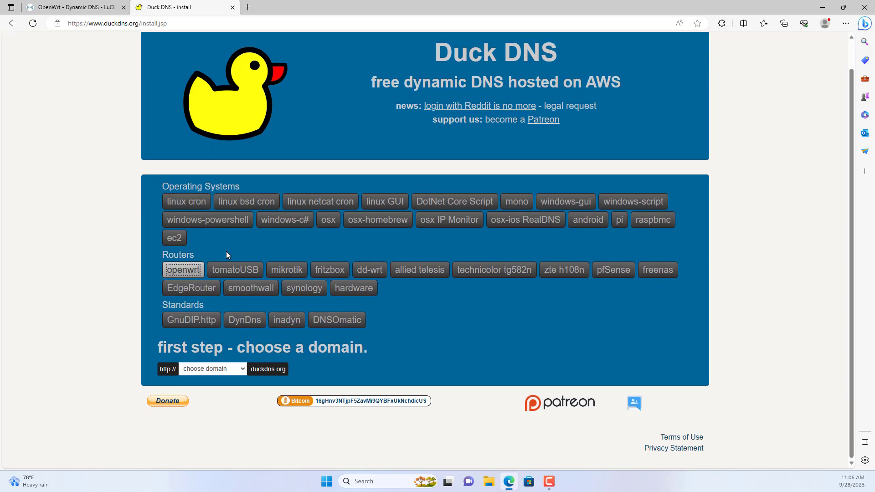
click(234, 369)
click(224, 390)
scroll(354, 365, down, 8)
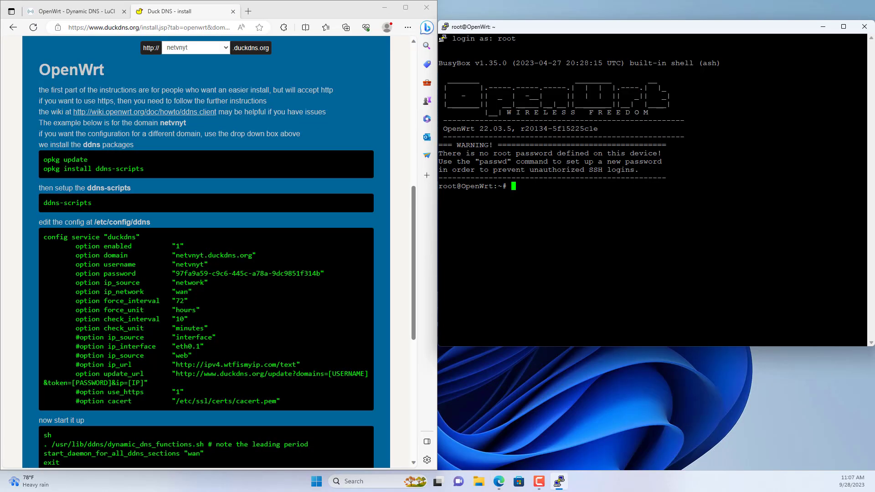
Open /etc/config/ddns in vi and delete all of its existing lines with :%d
text(vi)
drag(94, 222, 152, 222)
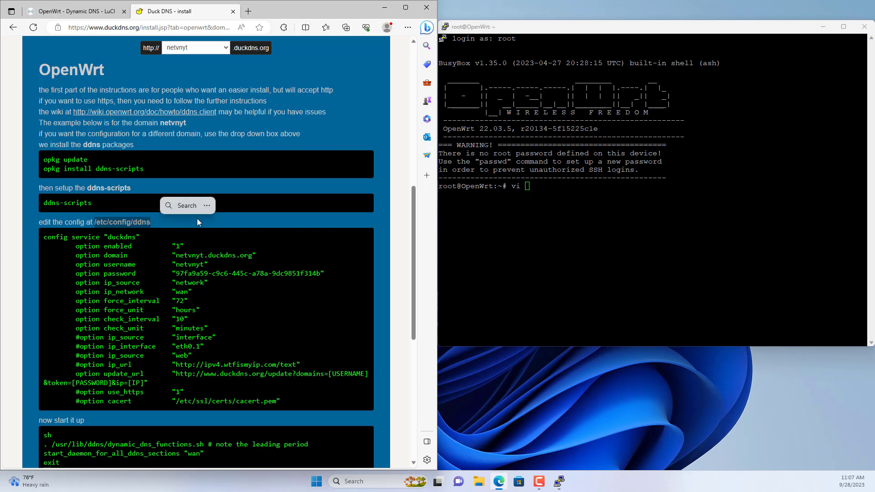
key(ctrl+c)
key(alt+Tab)
key(shift+Insert)
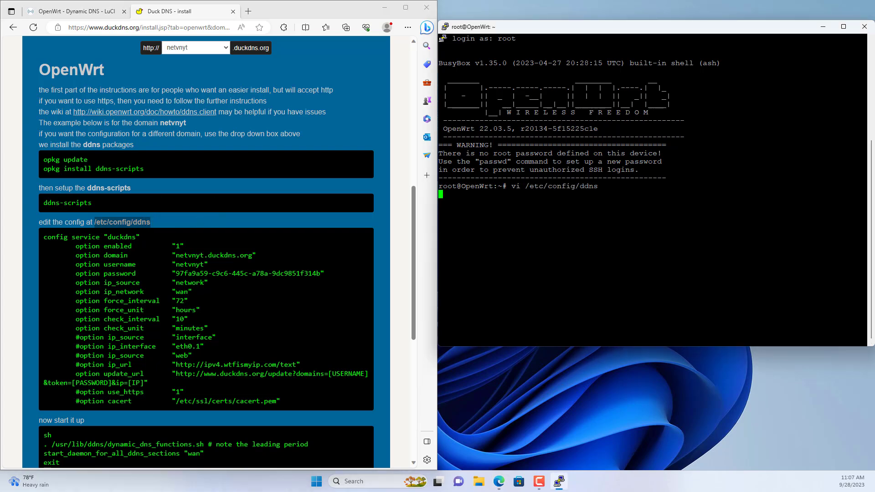
key(Return)
key(Escape)
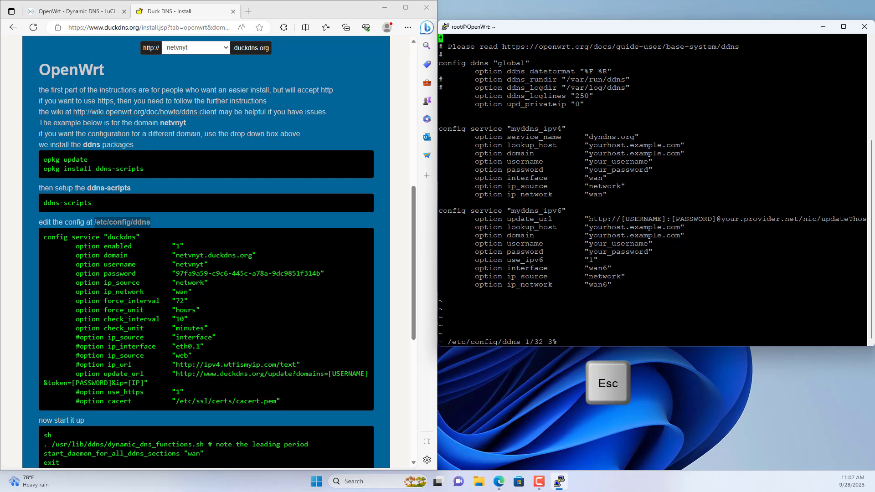
text(:%d)
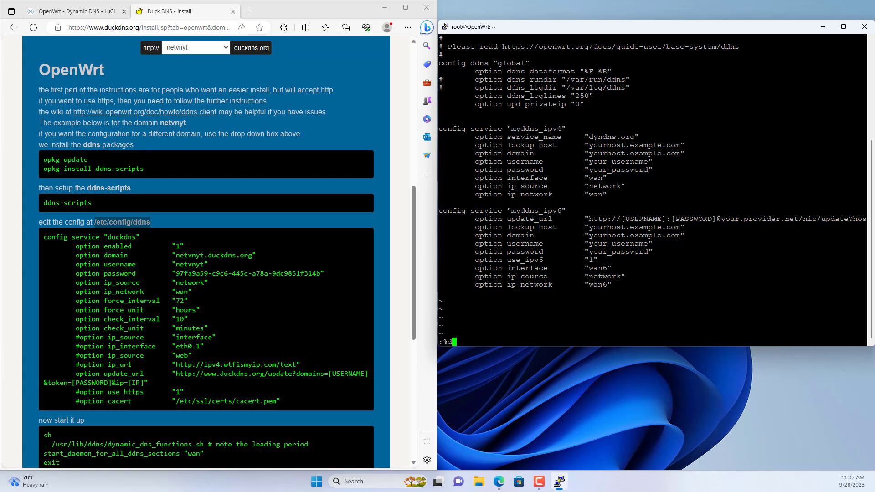
key(Return)
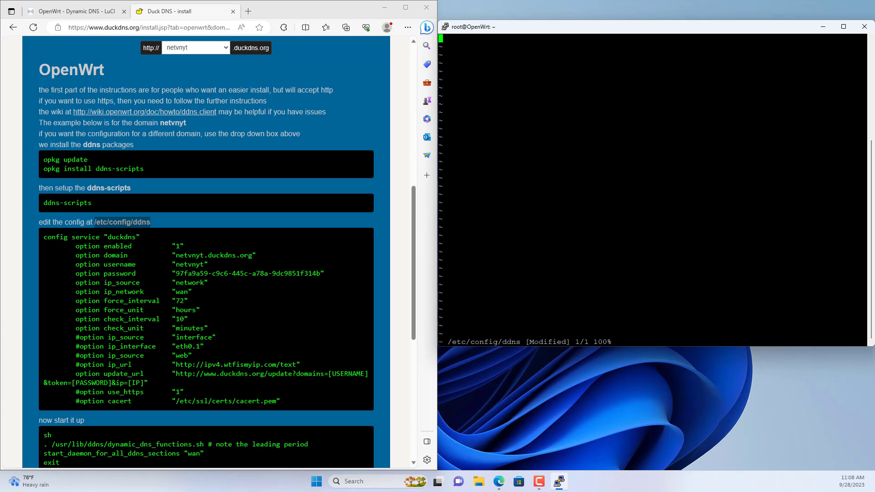
Paste the Duck DNS duckdns service block for netvnyt.duckdns.org into the file and save with :wq
drag(281, 401, 43, 240)
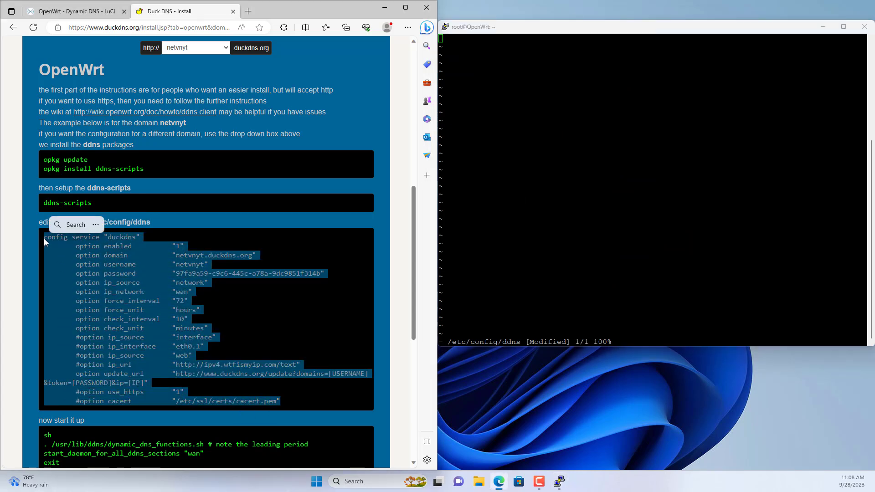
right_click(50, 237)
click(68, 246)
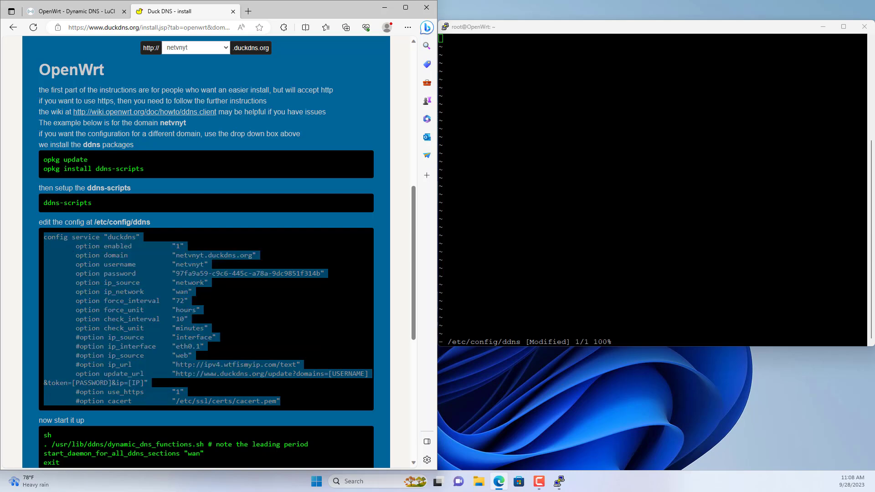
key(alt+Tab)
key(shift+Insert)
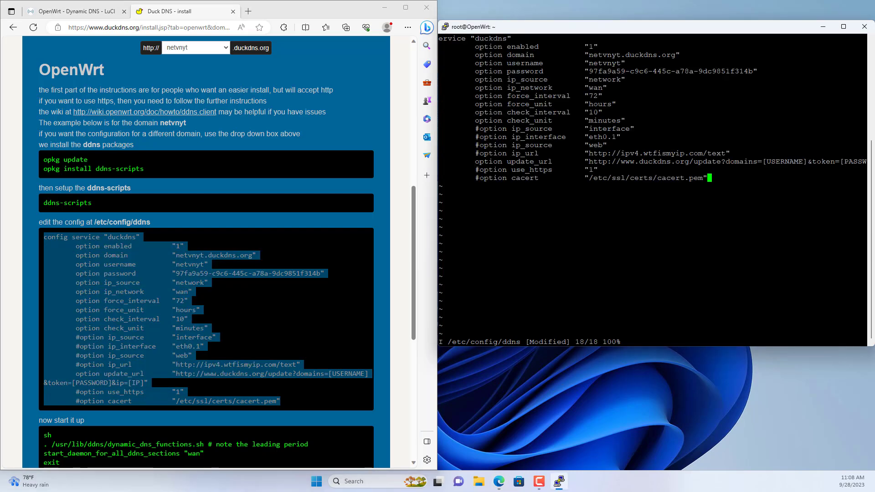
key(Page_Up)
key(Left)
key(Left)
key(Left)
key(Left)
key(Left)
key(Left)
key(Left)
key(Left)
key(Left)
key(Left)
key(Left)
key(Left)
key(Left)
key(Left)
key(Left)
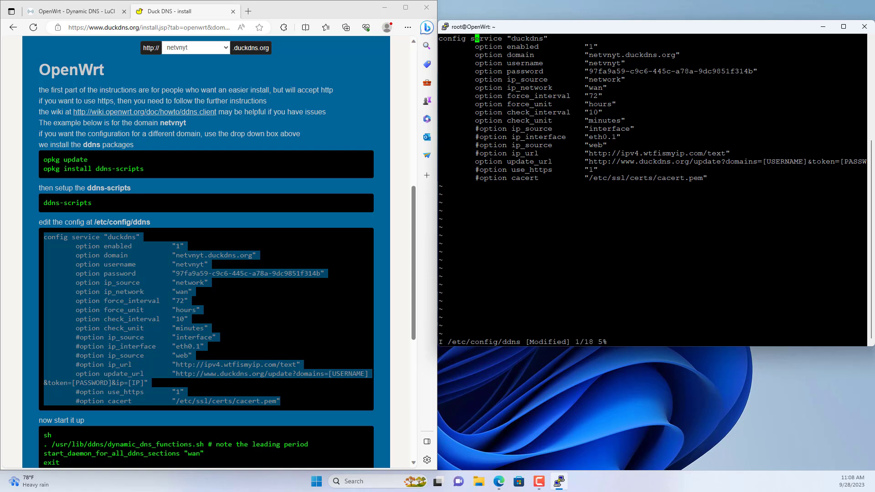
key(Escape)
text(:)
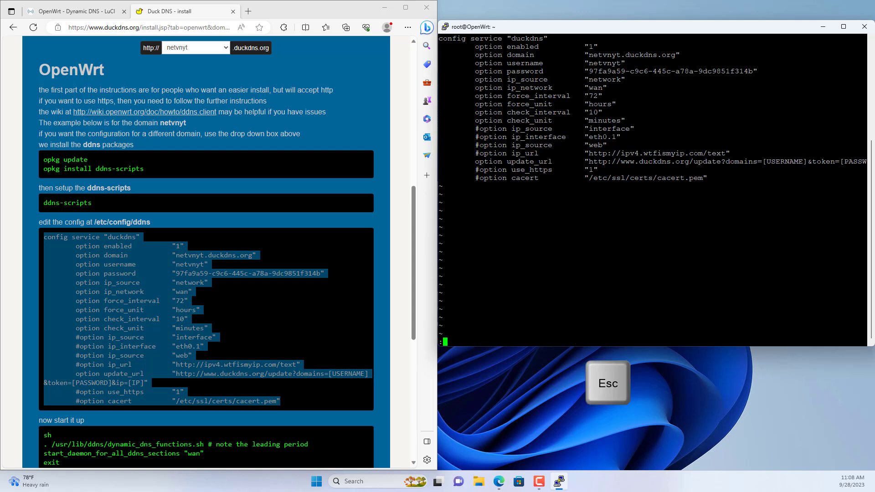
text(wq)
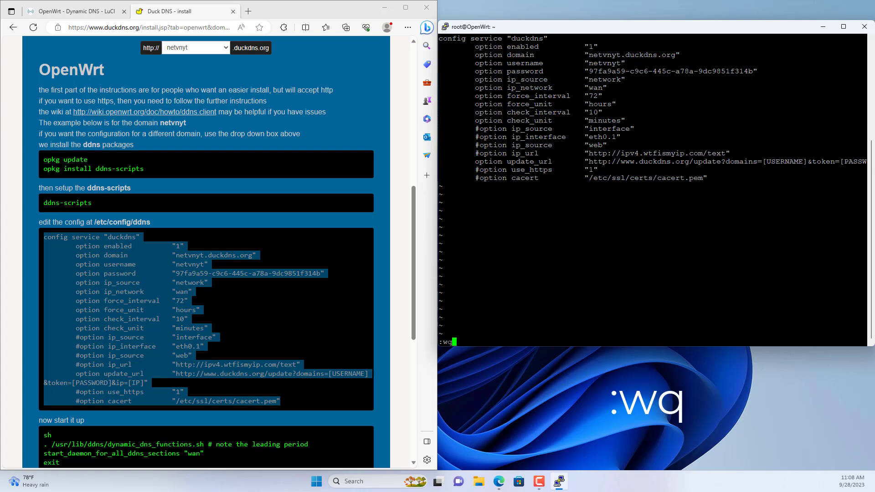
key(Return)
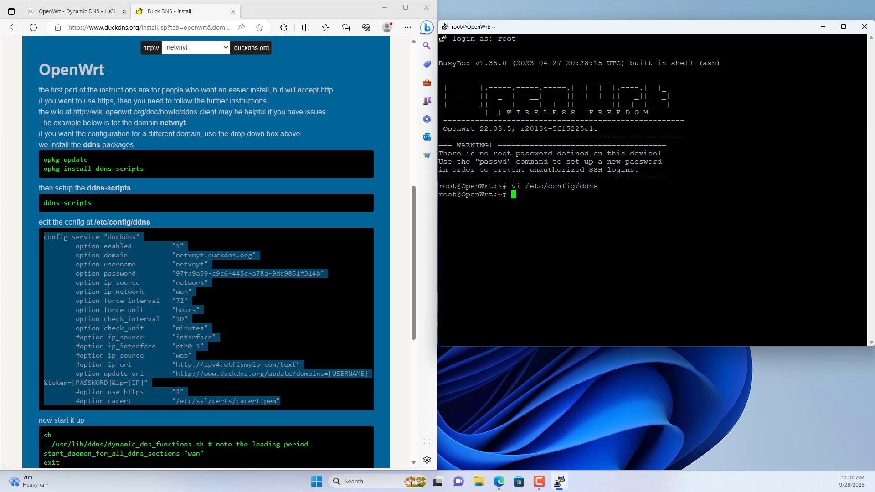
Start a sub-shell with sh and source /usr/lib/ddns/dynamic_dns_functions.sh
drag(413, 301, 408, 365)
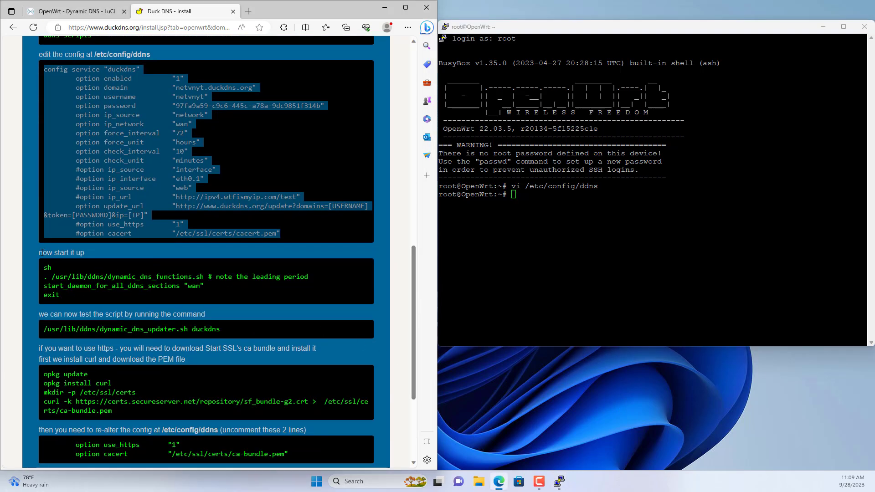
drag(40, 252, 85, 253)
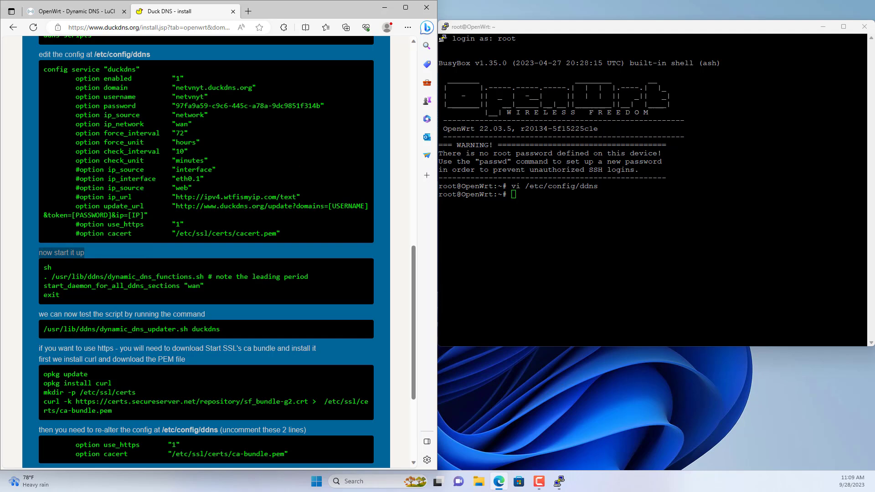
key(alt+Tab)
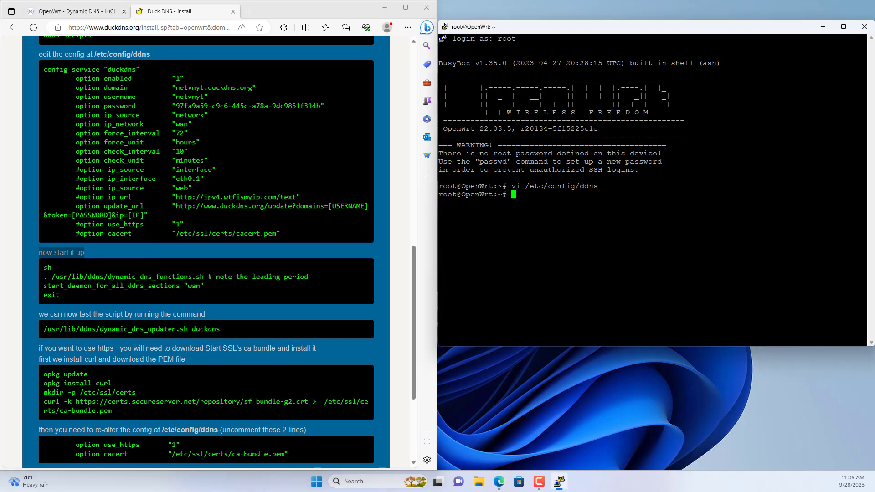
text(sh)
key(Return)
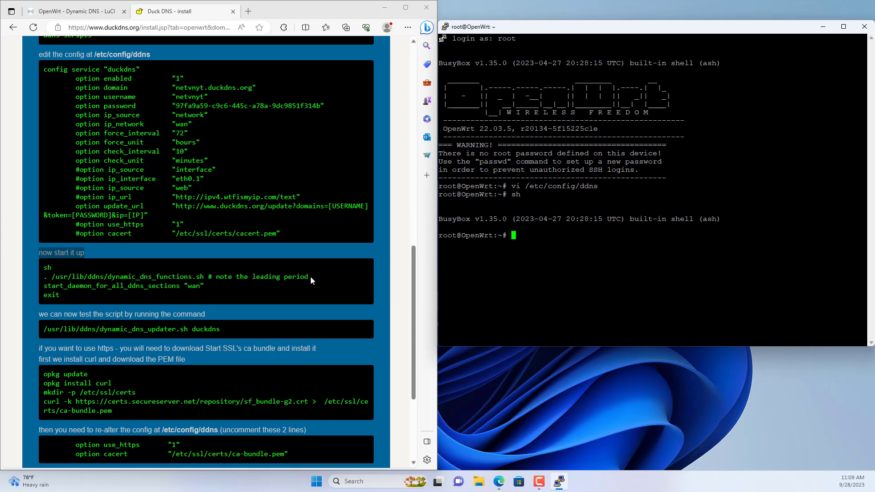
drag(204, 277, 43, 280)
key(alt+Tab)
key(shift+Insert)
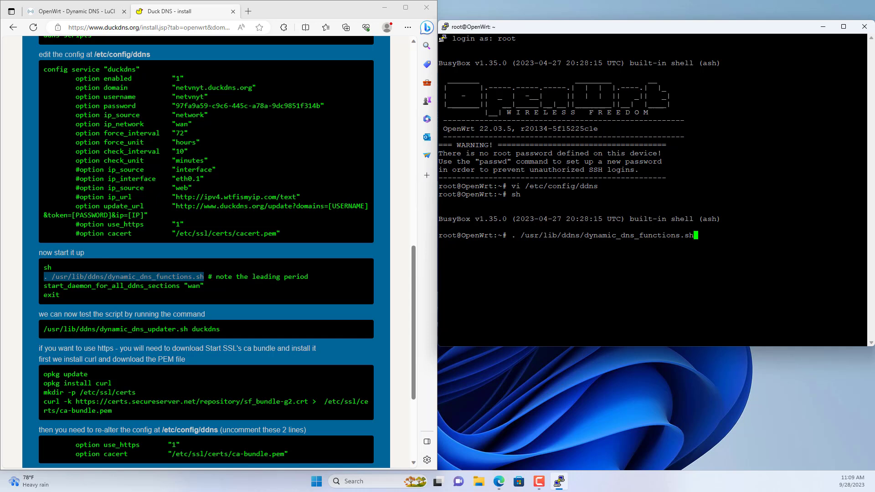
key(Return)
Run start_daemon_for_all_ddns_sections "wan", then exit the sub-shell
drag(205, 283, 44, 286)
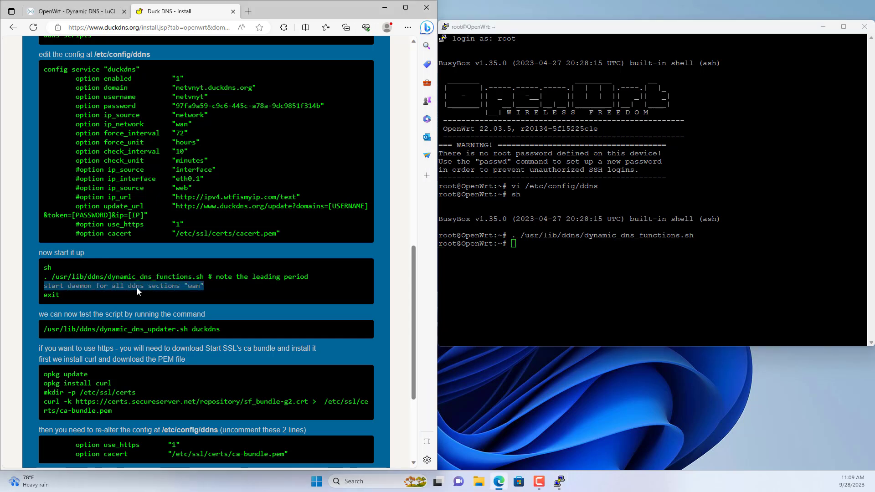
key(ctrl+c)
key(alt+Tab)
key(shift+Insert)
key(Return)
text(exit)
key(Return)
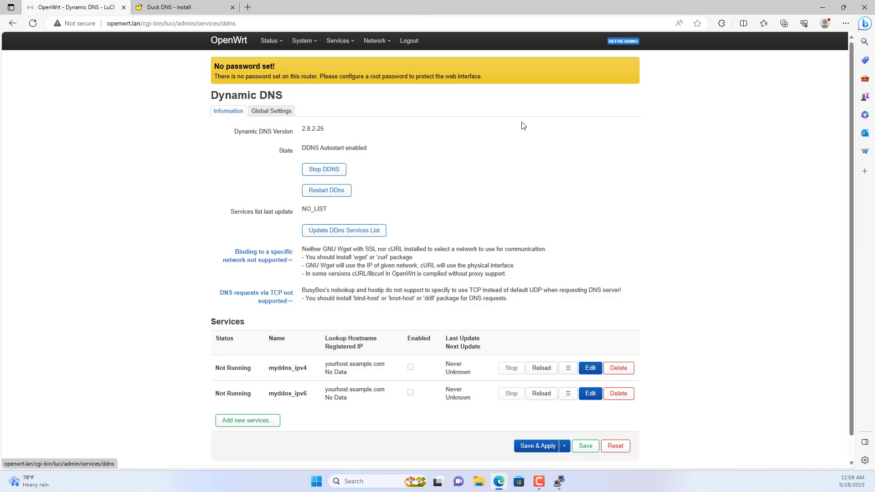
Reload Services > Dynamic DNS in LuCI to show the duckdns service running
mouse_move(339, 40)
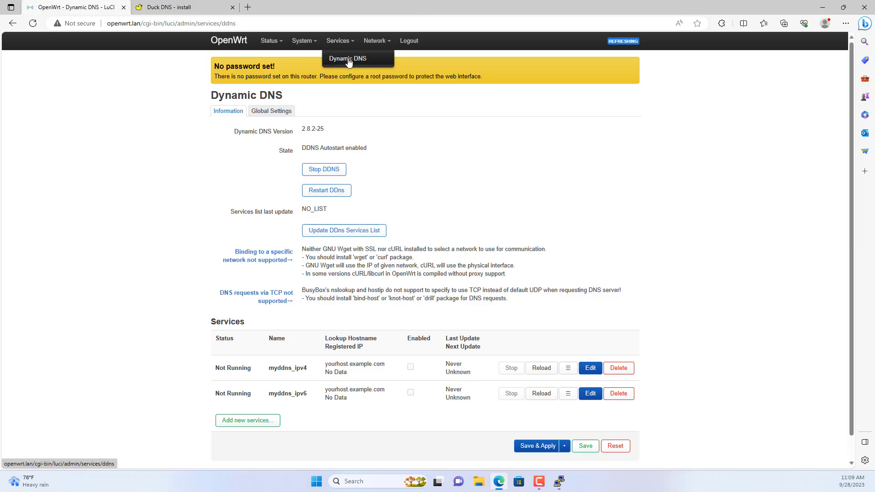
click(348, 60)
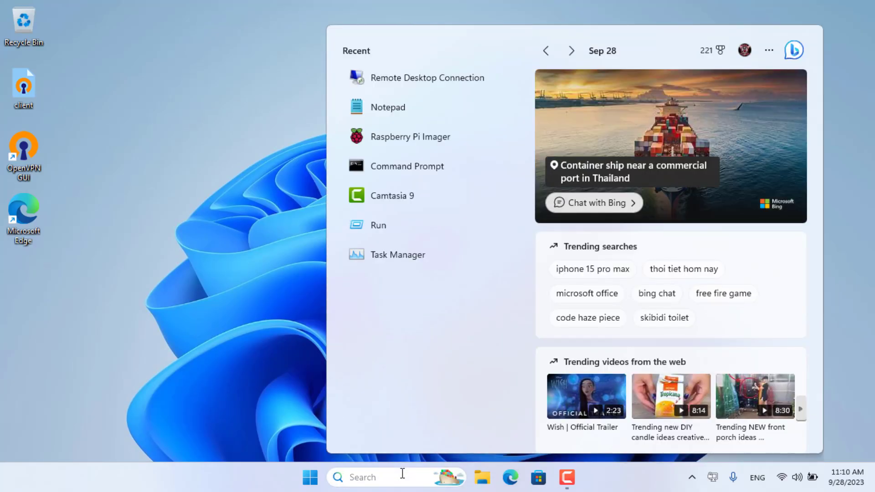
Run Notepad as administrator and open the client .ovpn file with the All files filter
right_click(402, 110)
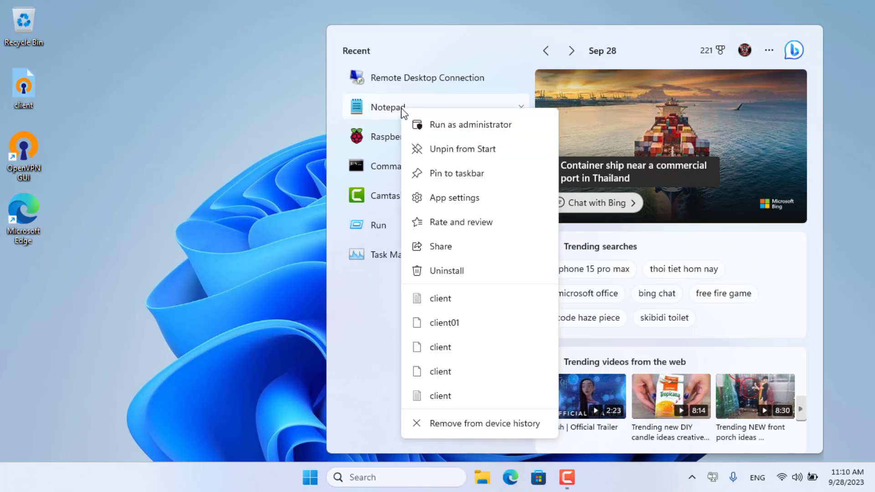
click(461, 128)
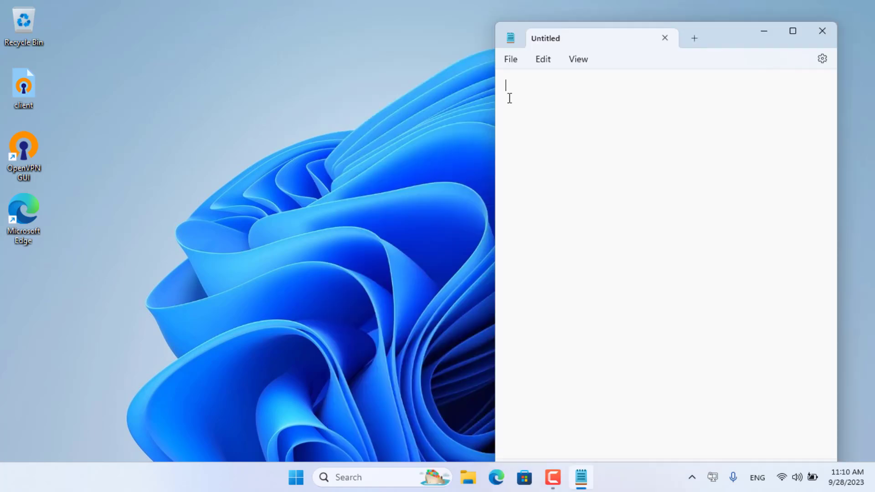
click(513, 63)
click(519, 123)
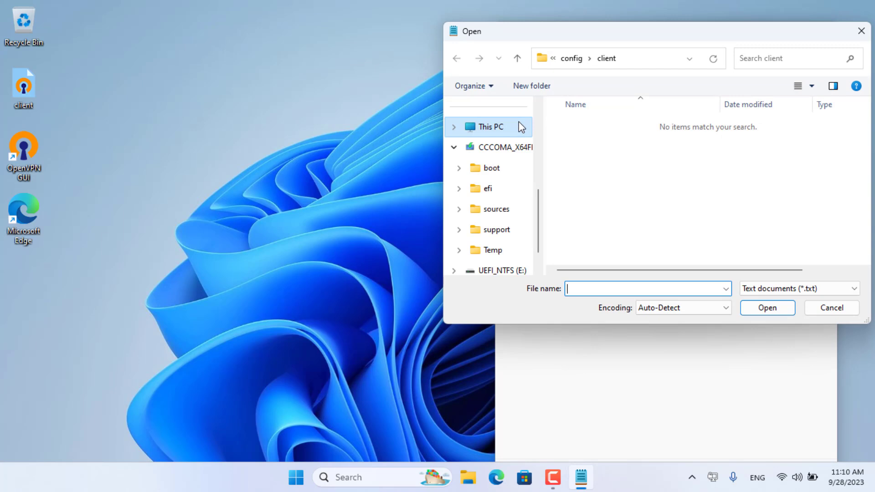
click(654, 59)
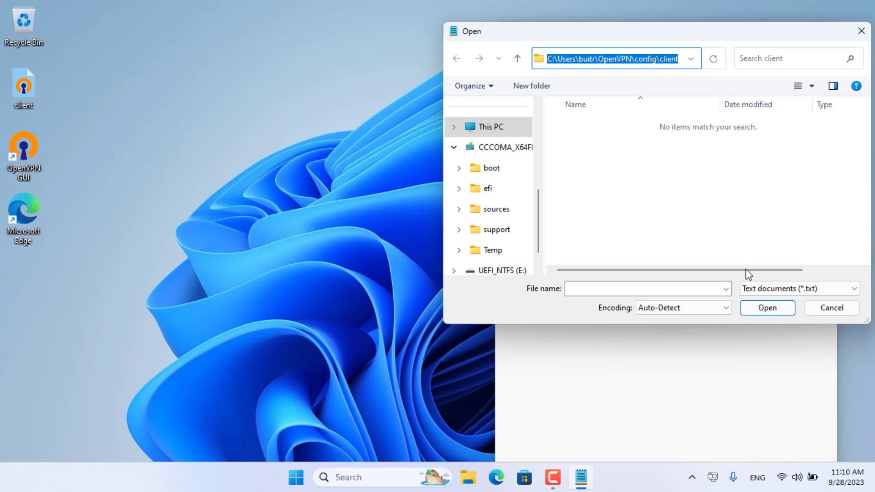
click(752, 290)
click(754, 310)
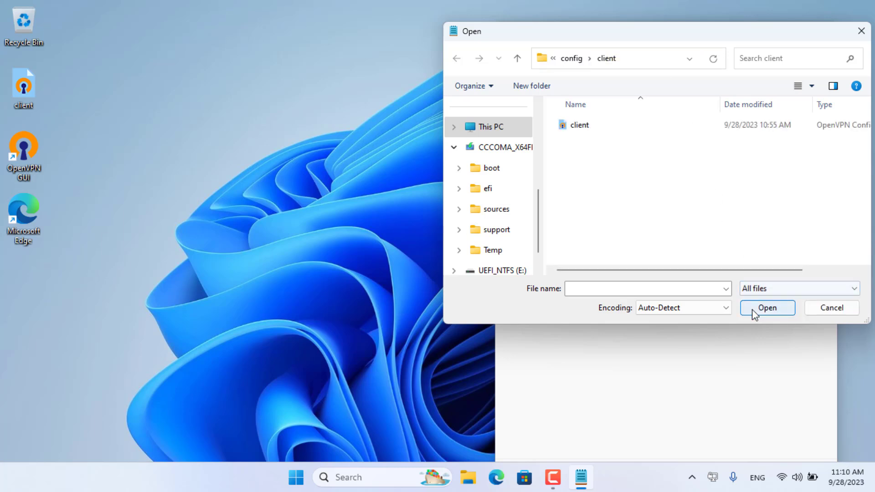
click(594, 129)
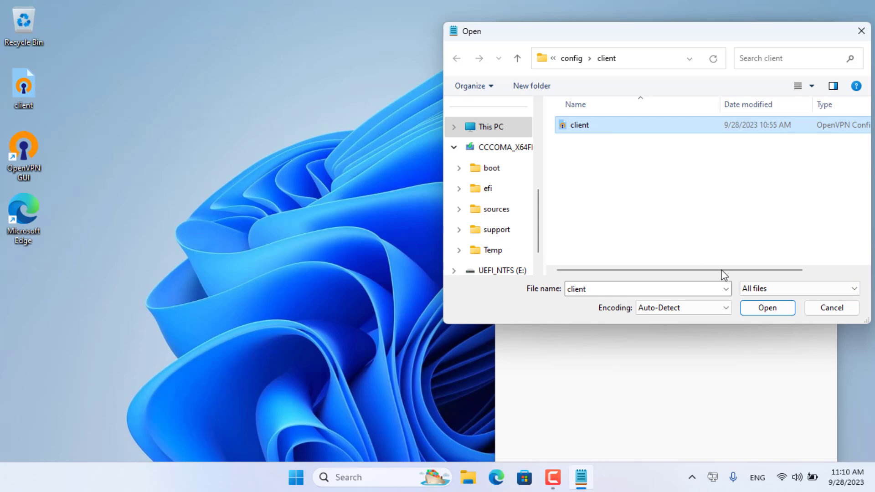
click(758, 308)
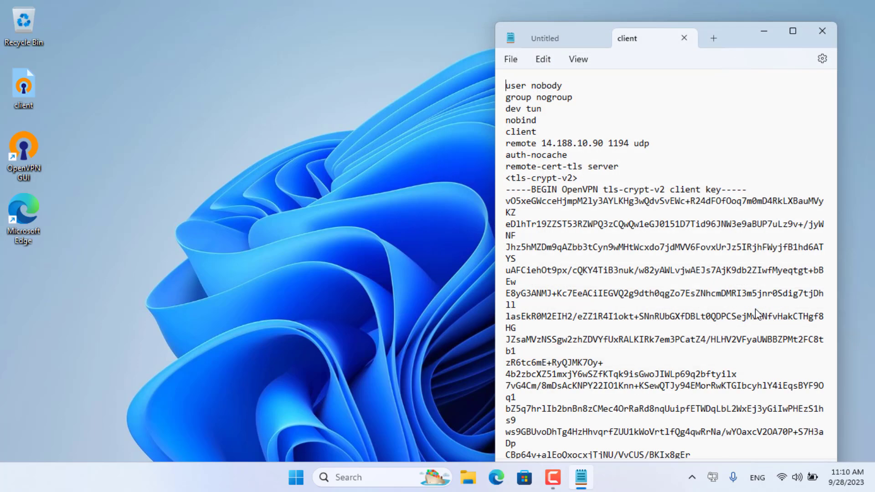
click(792, 31)
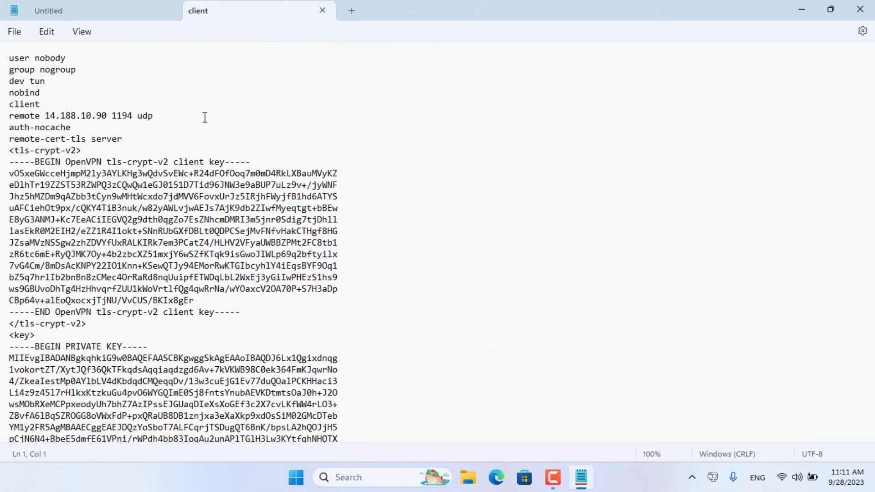
drag(107, 116, 45, 115)
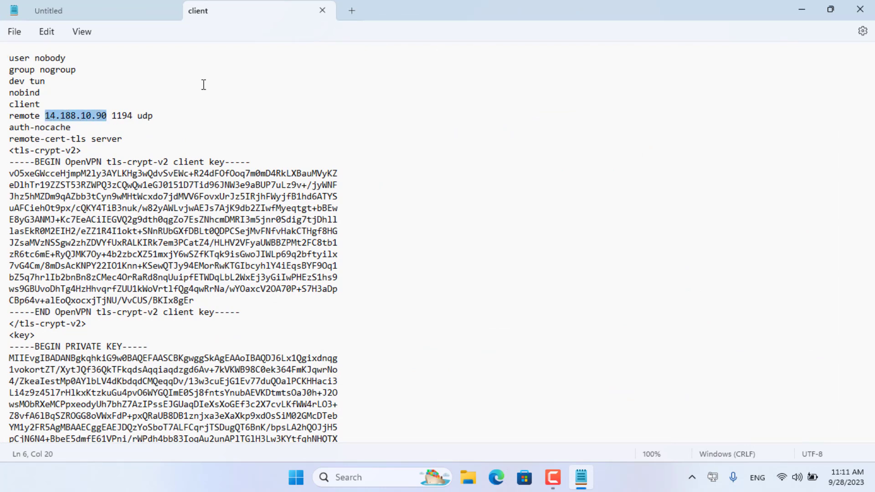
text(netvn)
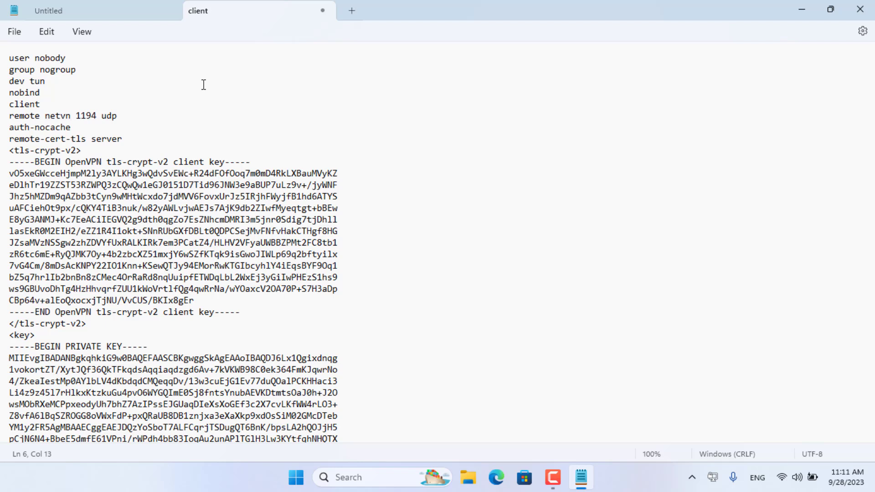
text(yt.)
text(duckdns.o)
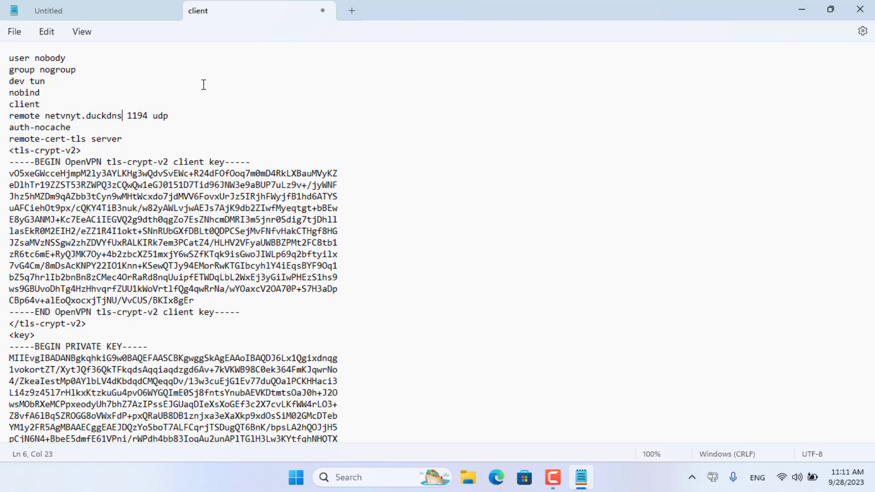
text(rg)
drag(45, 117, 142, 116)
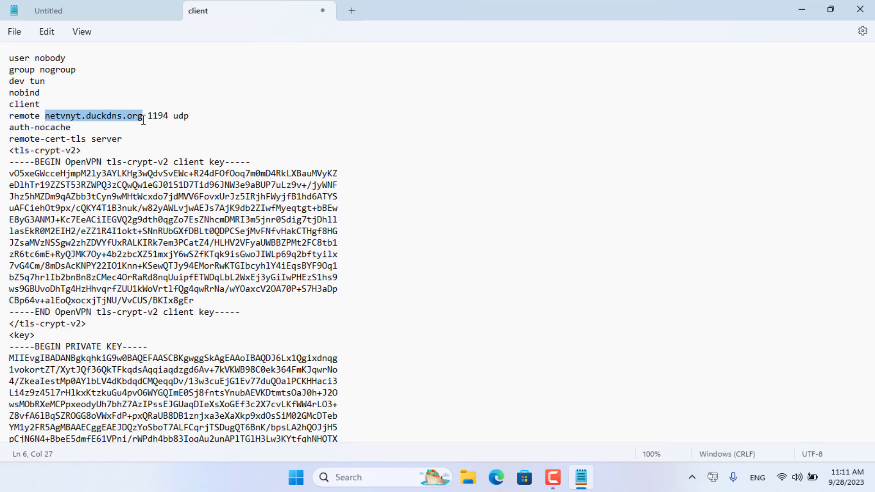
click(19, 37)
click(36, 119)
Close Notepad and connect the client profile from the OpenVPN GUI tray icon
click(857, 12)
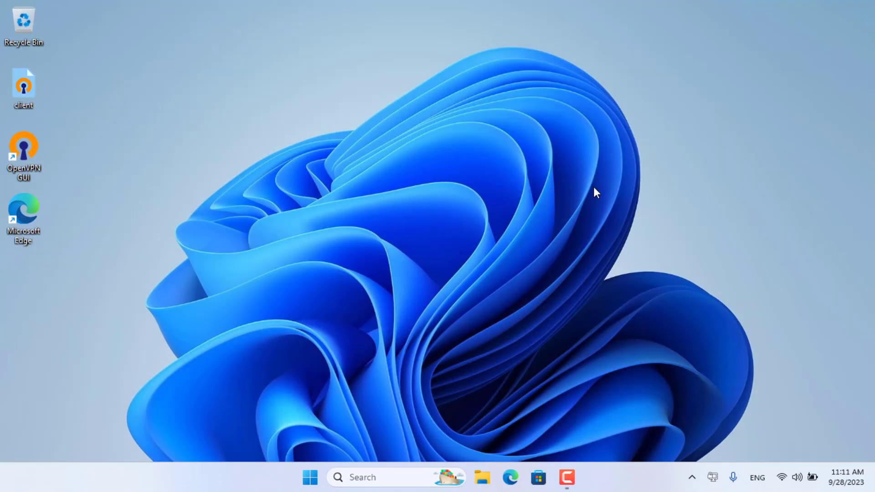
right_click(712, 477)
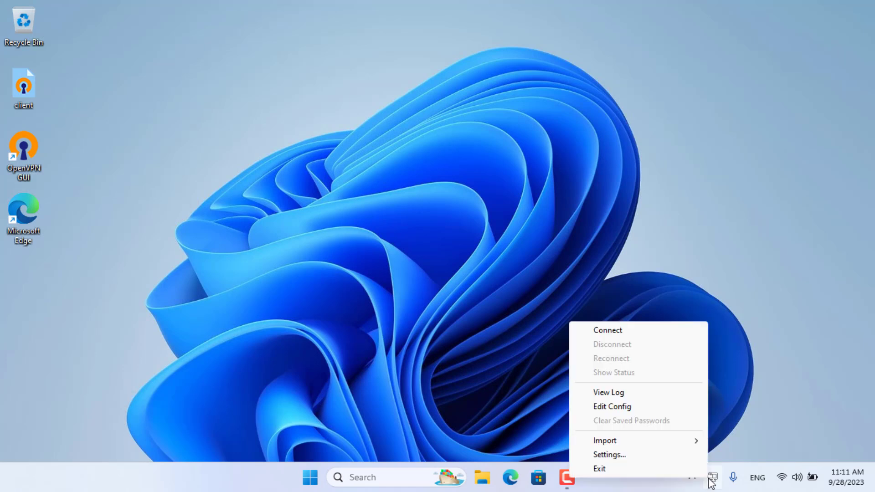
click(619, 332)
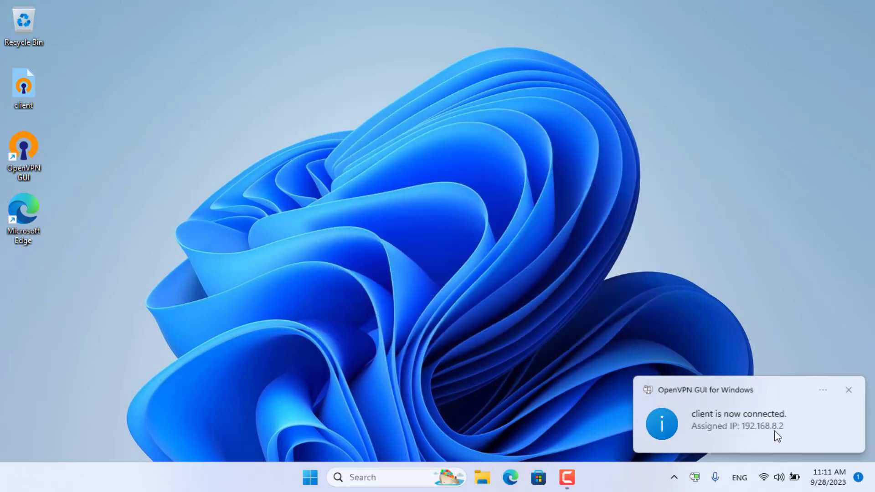
click(377, 469)
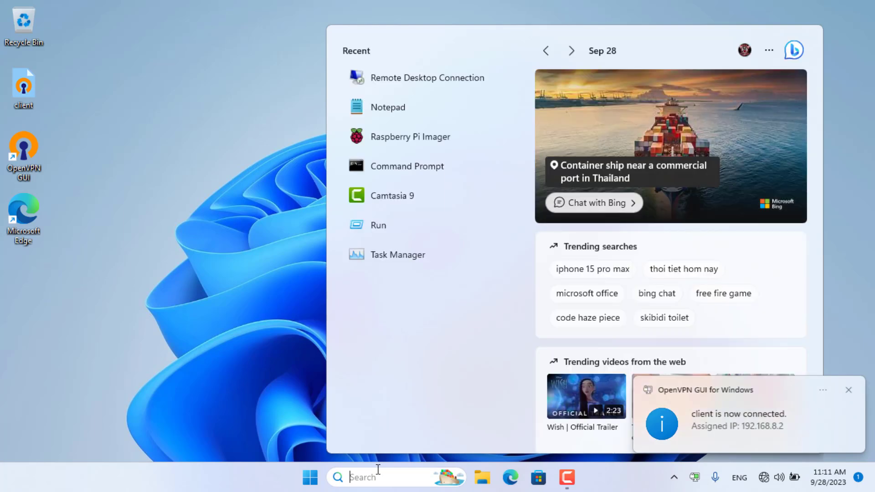
Connect Remote Desktop to 192.168.1.181 with the account password and view the OpenWrt Dynamic DNS tab
click(426, 79)
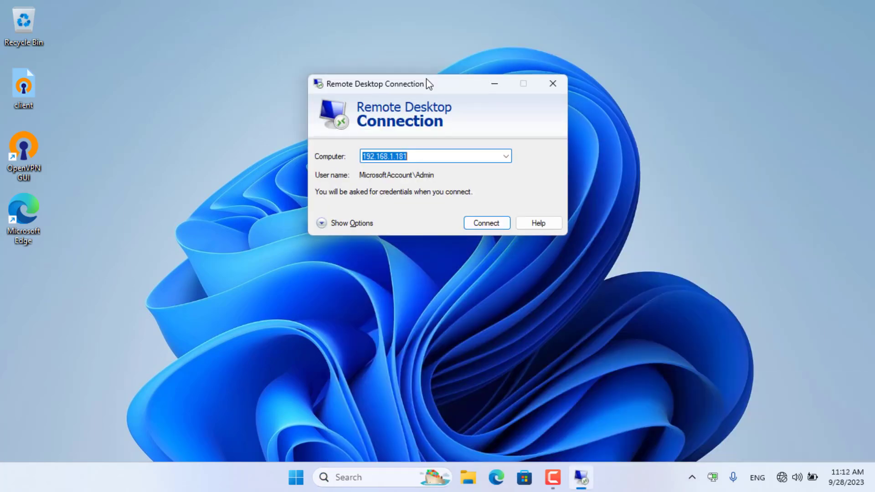
click(490, 223)
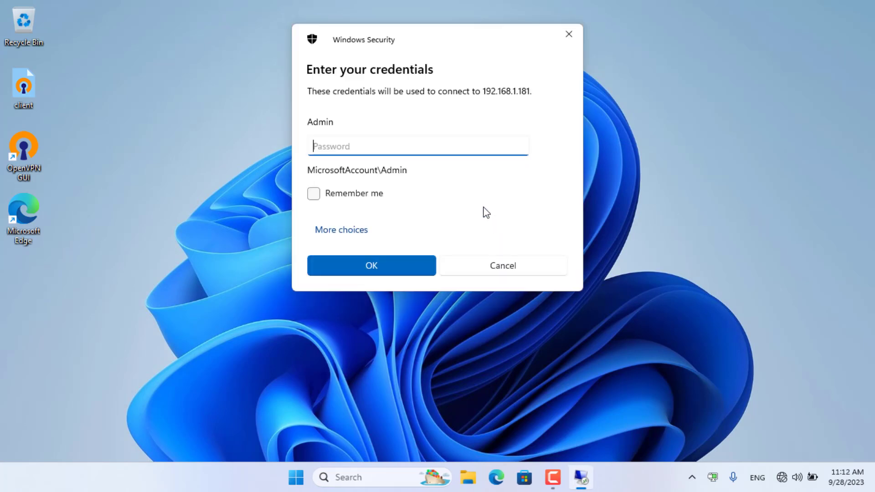
text(•)
click(388, 258)
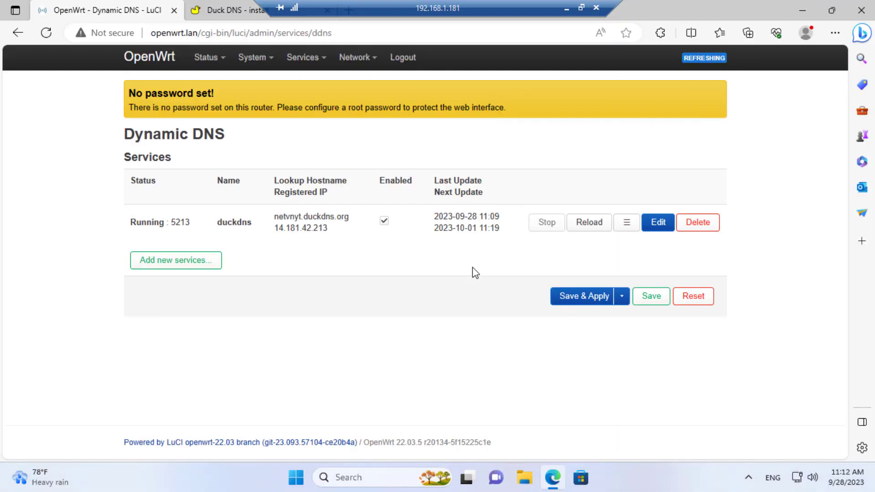
click(225, 10)
click(151, 10)
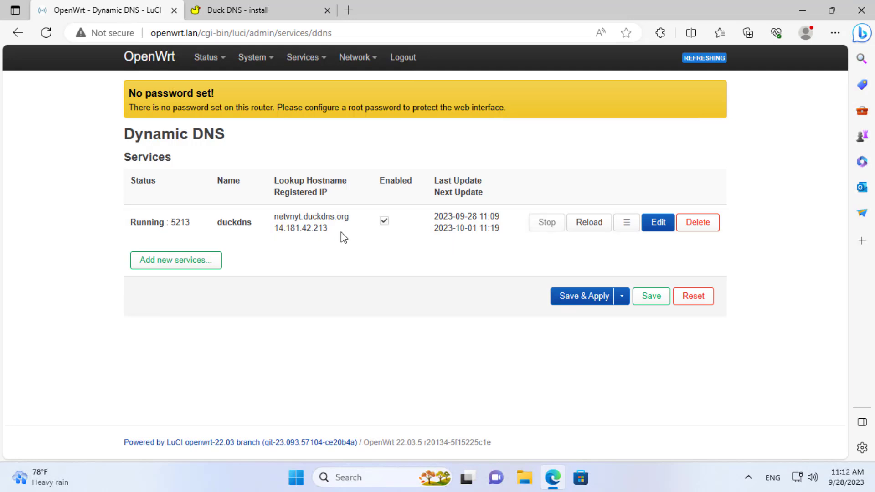